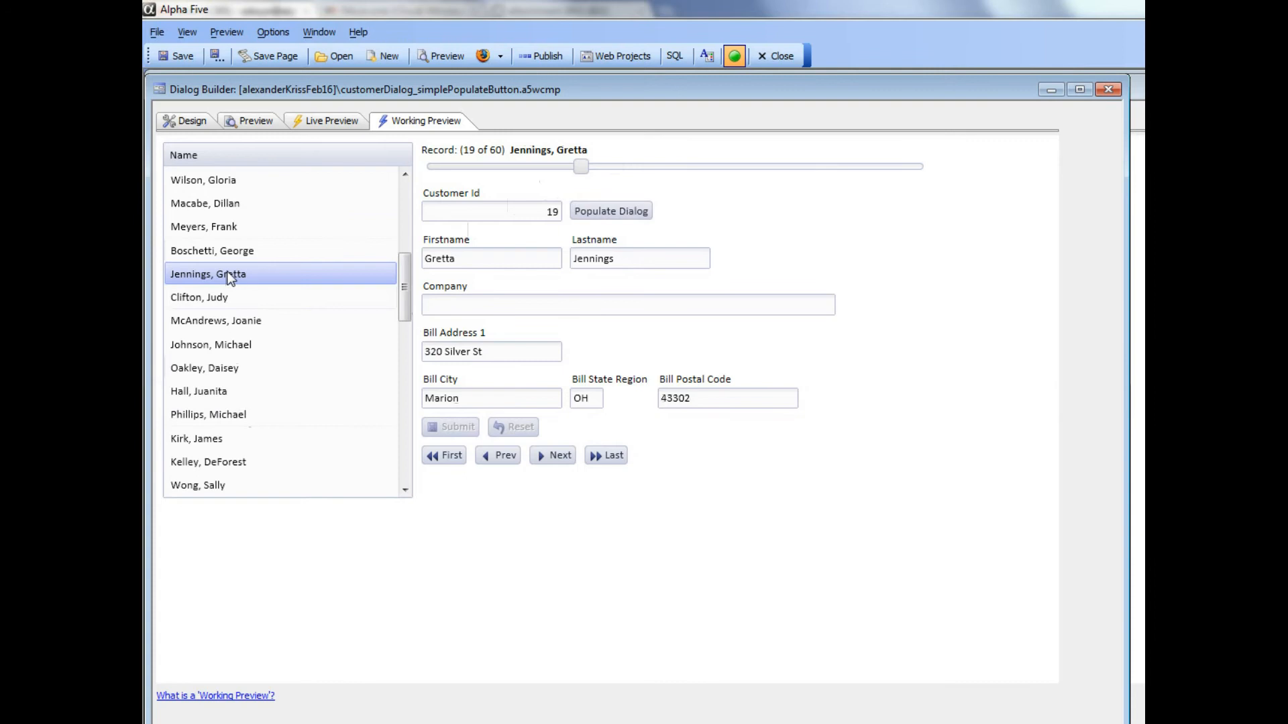
- Browse several customer records in the working preview using the record slider and the name list
{"action": "left_click_drag", "start_coordinate": [580, 166], "coordinate": [538, 167]}
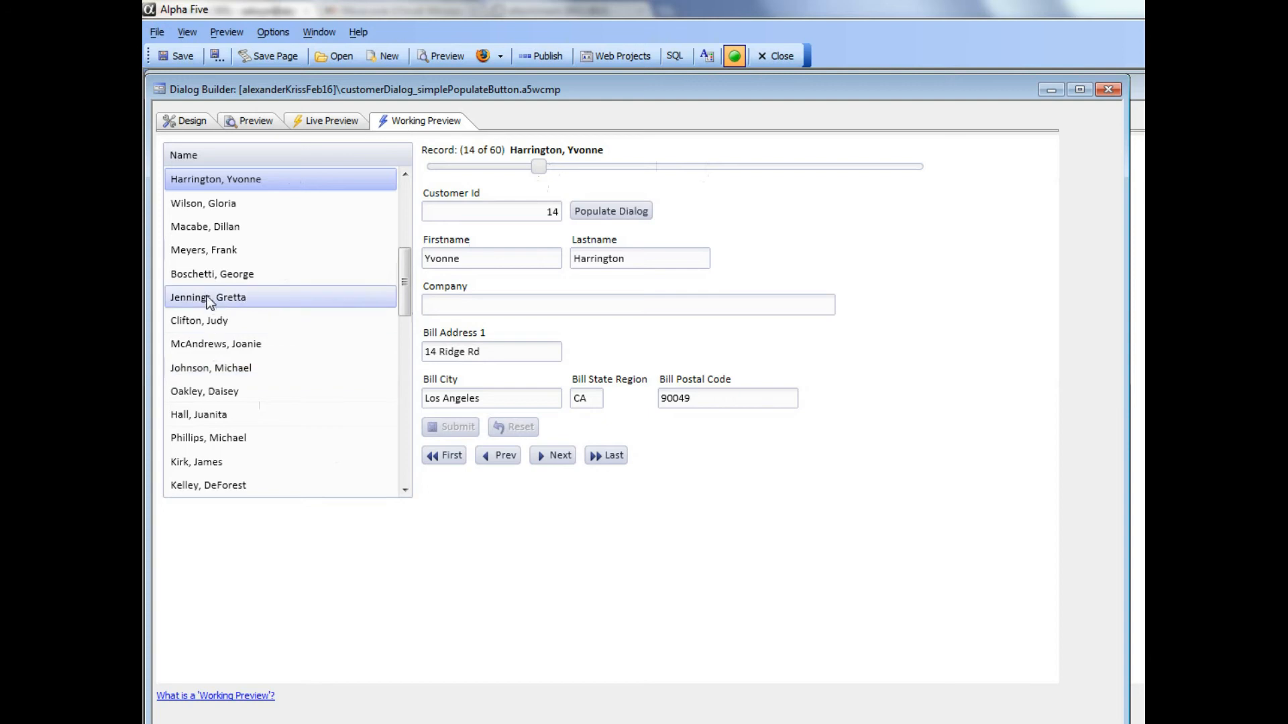
{"action": "left_click", "coordinate": [213, 273]}
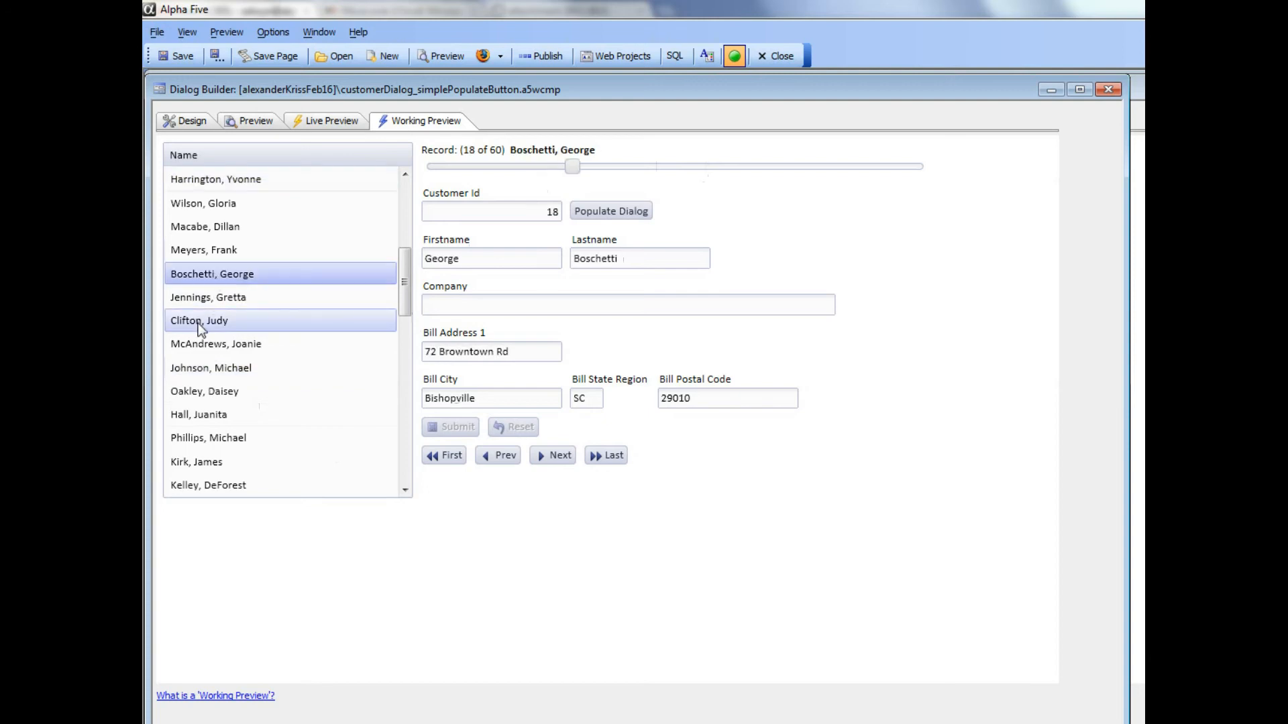
{"action": "left_click", "coordinate": [202, 321]}
{"action": "left_click", "coordinate": [210, 368]}
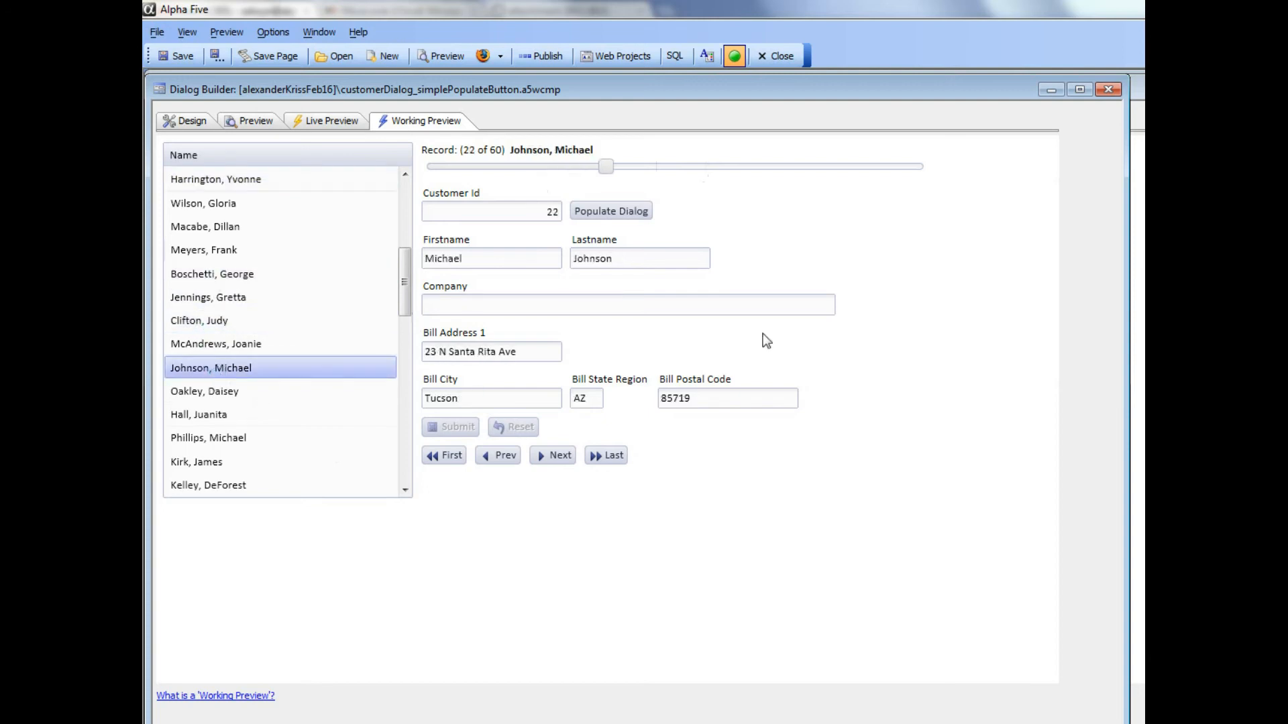
- Open the additional-field column definitions of the load primary keys action in the dialog's onDialogInitialize server-side event
{"action": "left_click", "coordinate": [185, 123]}
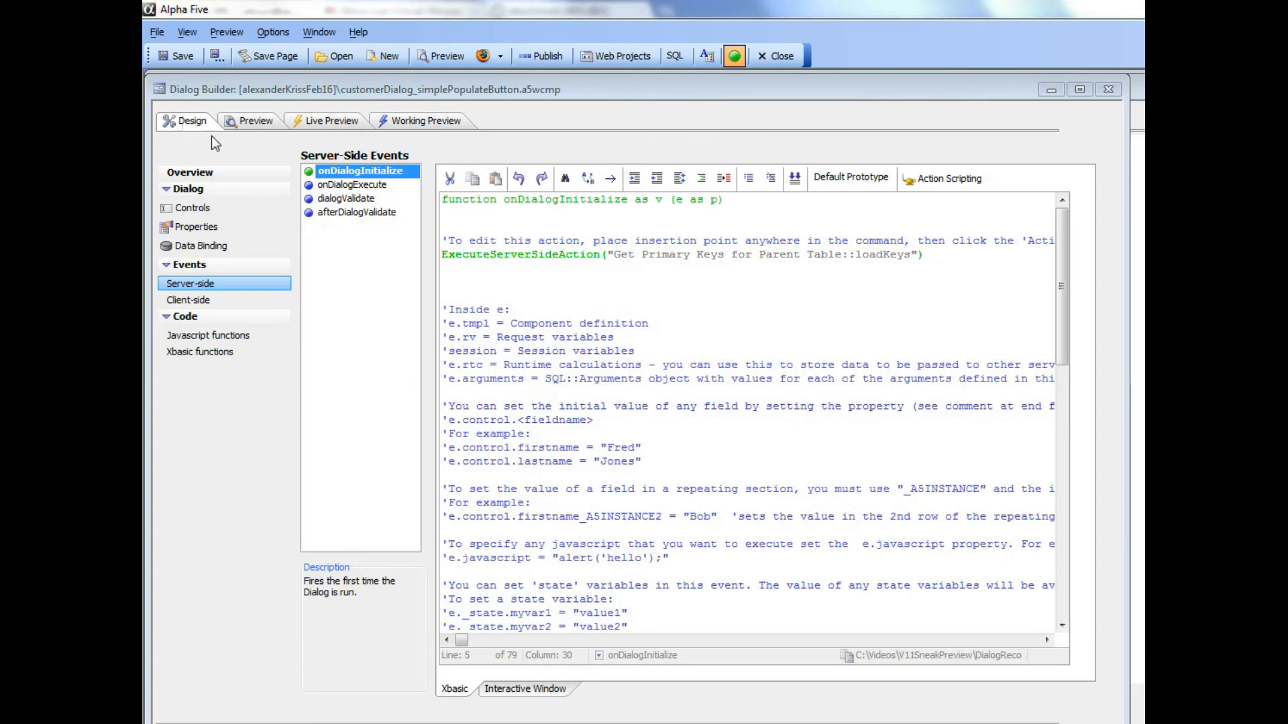
{"action": "left_click", "coordinate": [947, 180]}
{"action": "left_click", "coordinate": [1000, 198]}
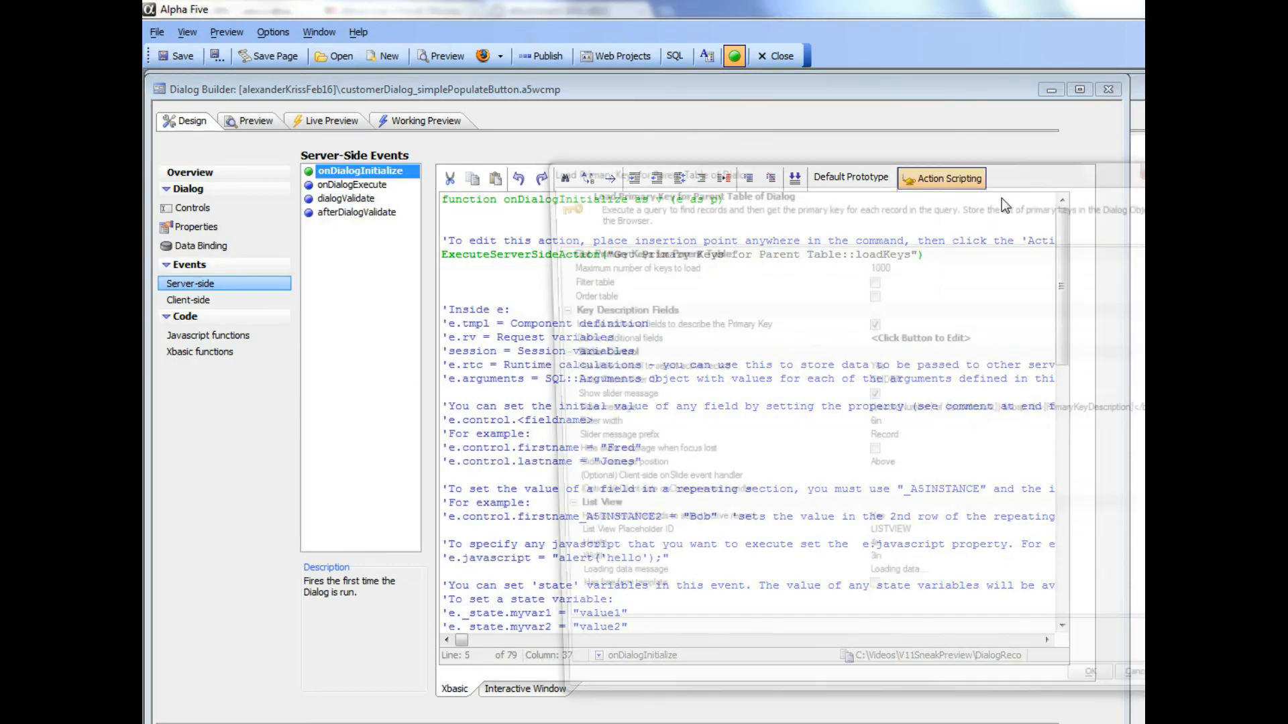
{"action": "left_click_drag", "start_coordinate": [783, 175], "coordinate": [548, 110]}
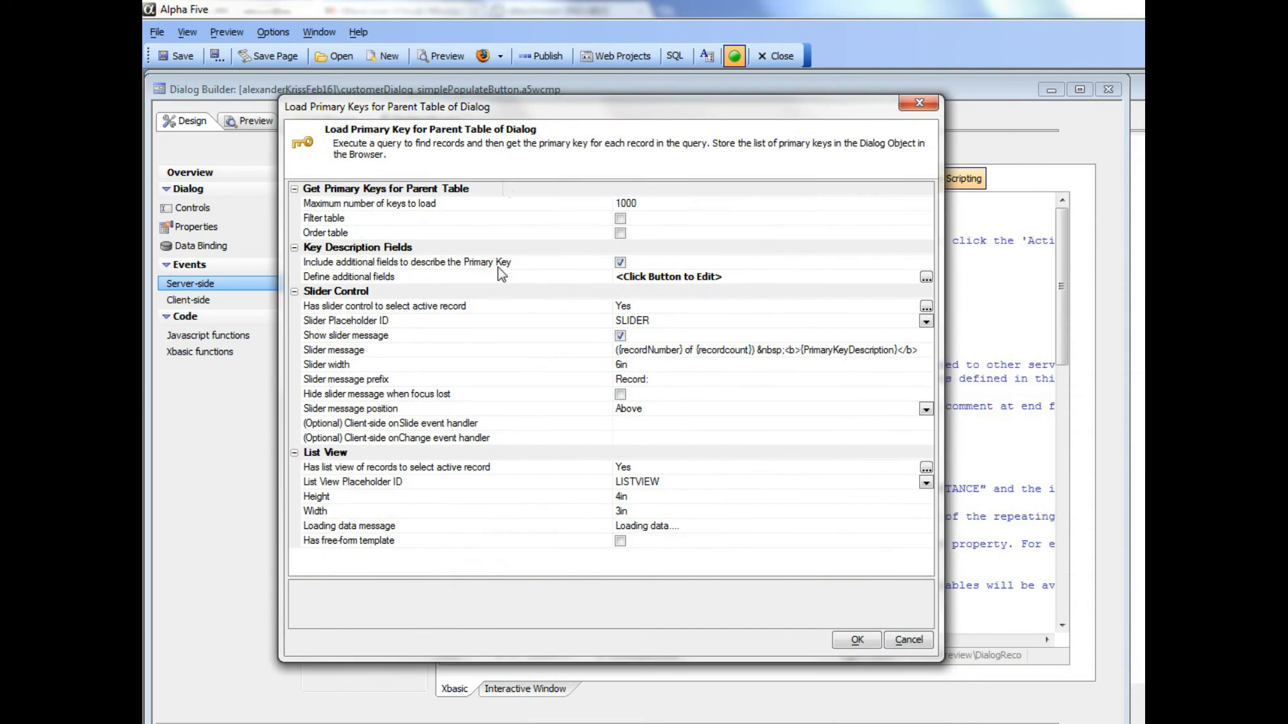
{"action": "left_click", "coordinate": [495, 278]}
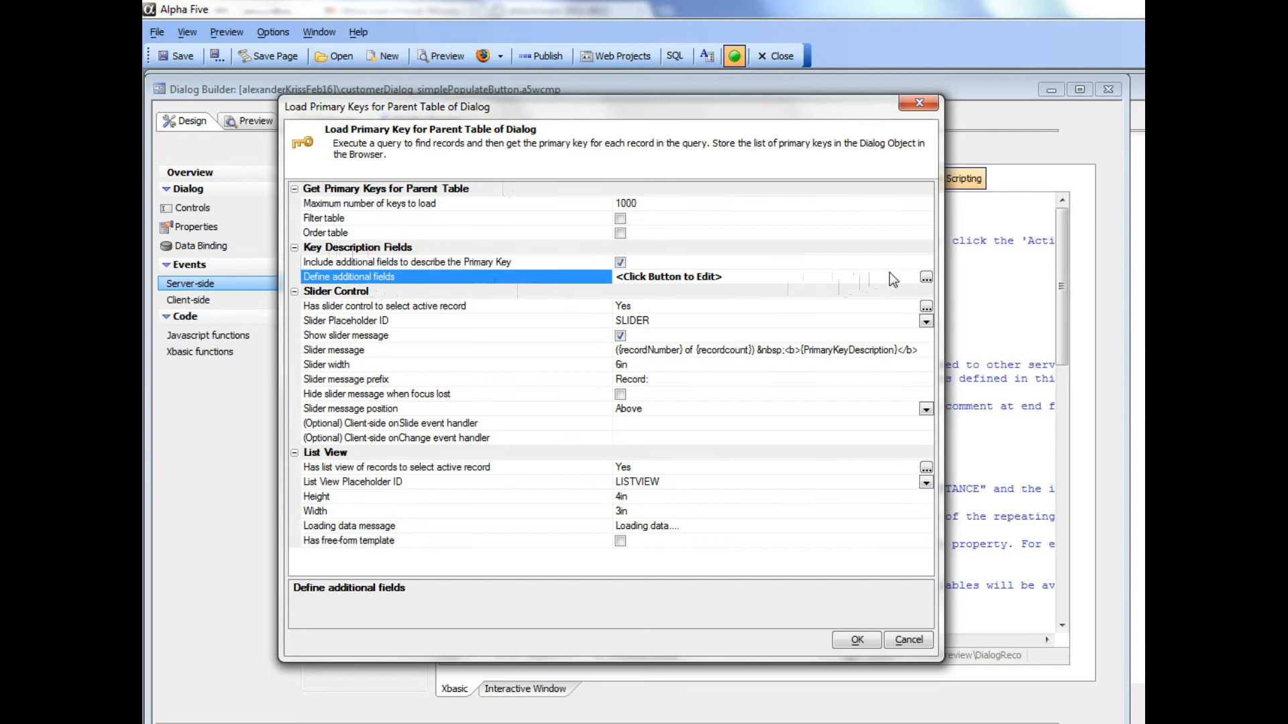
{"action": "left_click", "coordinate": [926, 277]}
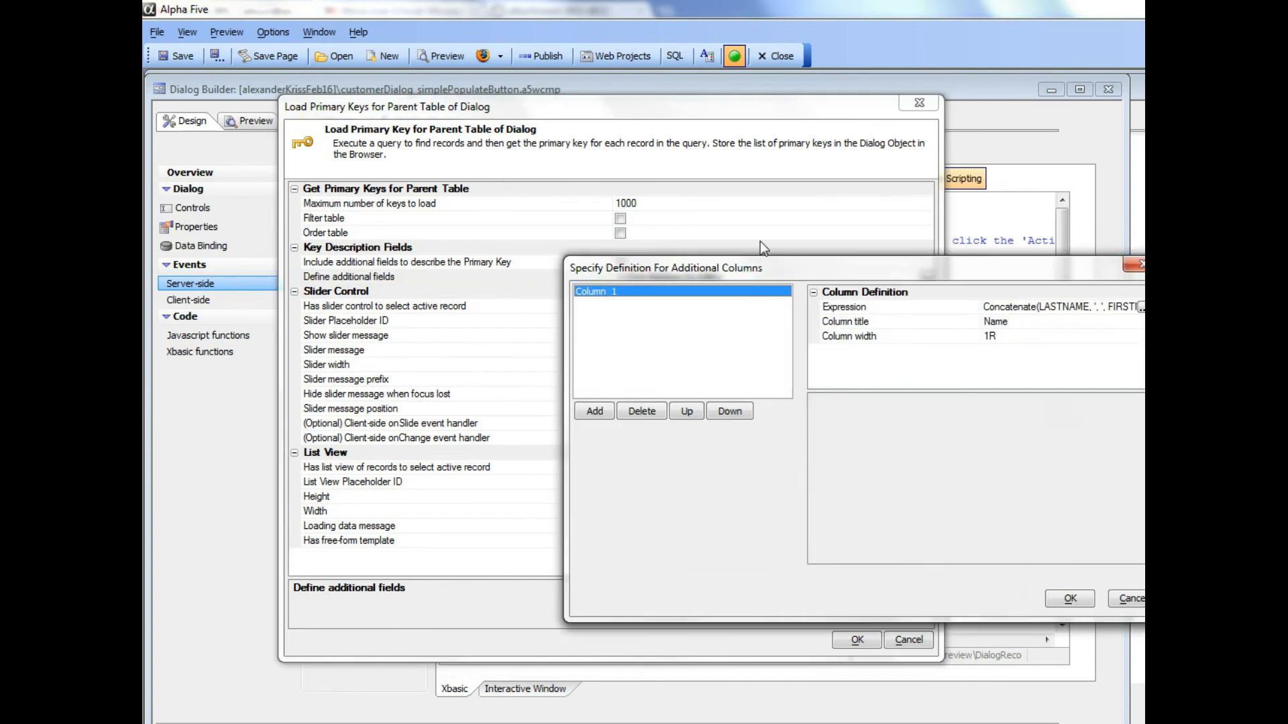
{"action": "left_click_drag", "start_coordinate": [768, 265], "coordinate": [527, 186]}
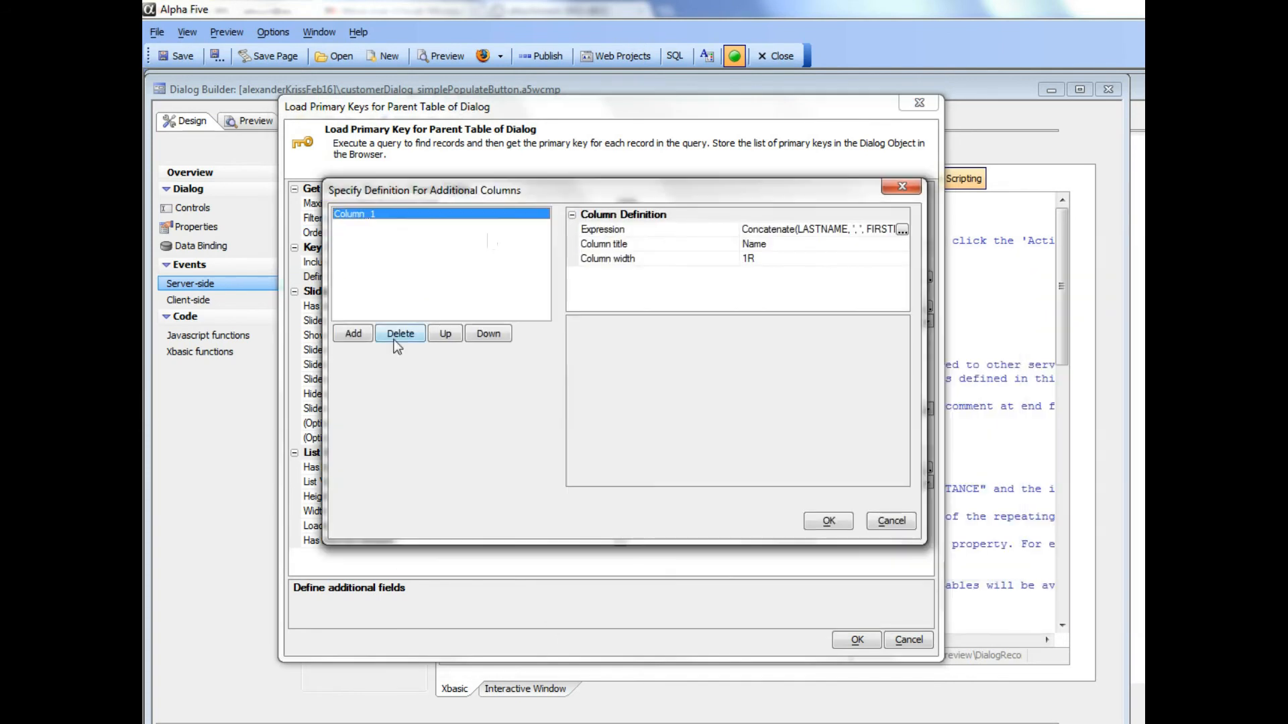
- Add a second column whose SQL expression is the BILL_STATE_REGION field
{"action": "left_click", "coordinate": [350, 340]}
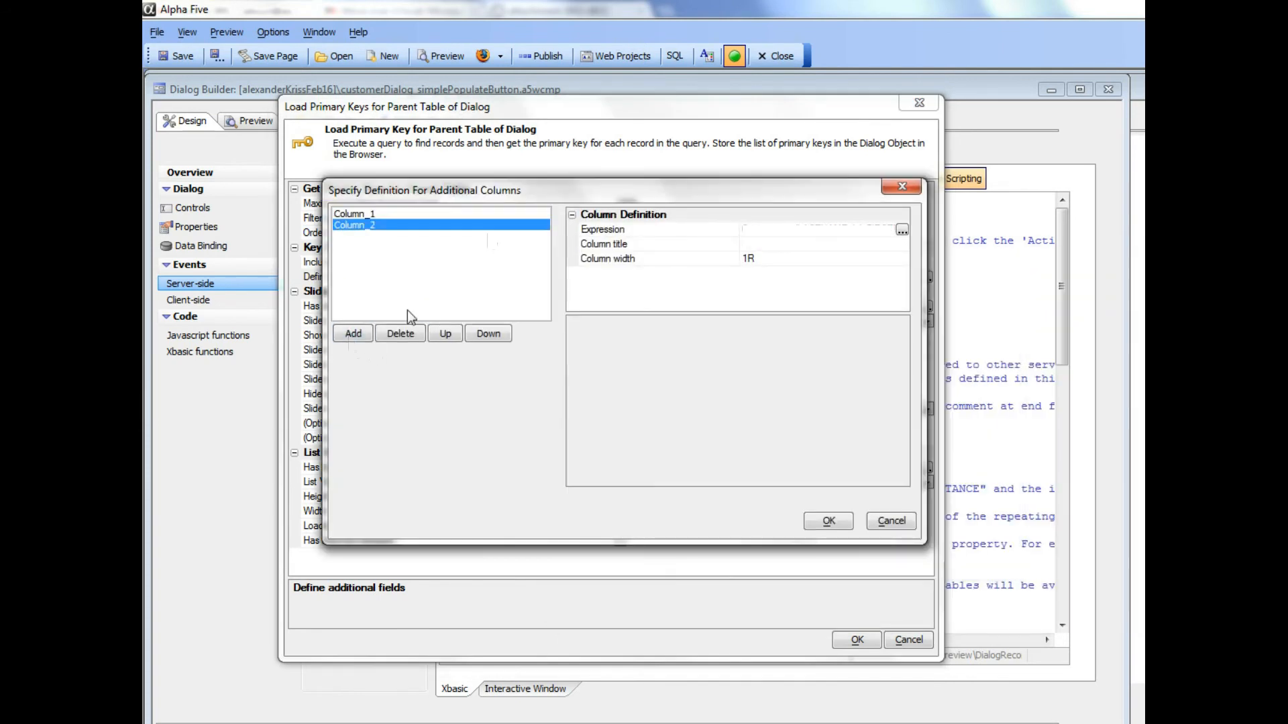
{"action": "left_click", "coordinate": [901, 230]}
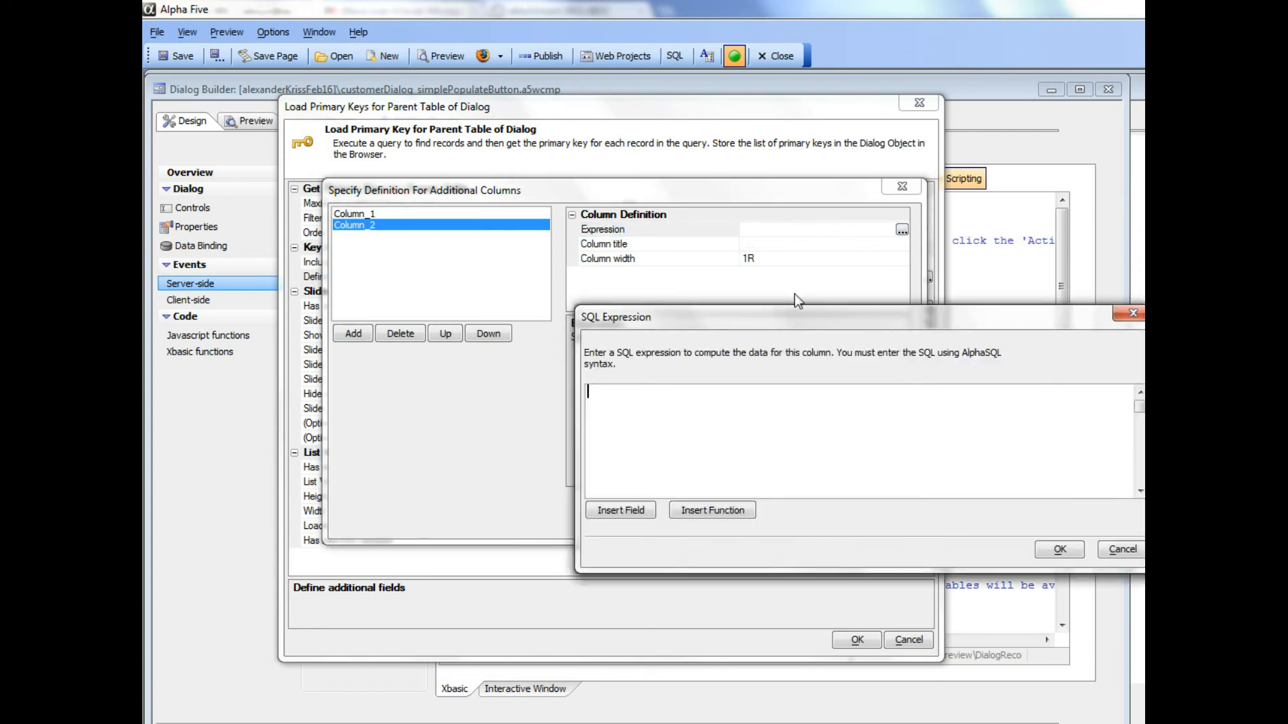
{"action": "left_click", "coordinate": [606, 509]}
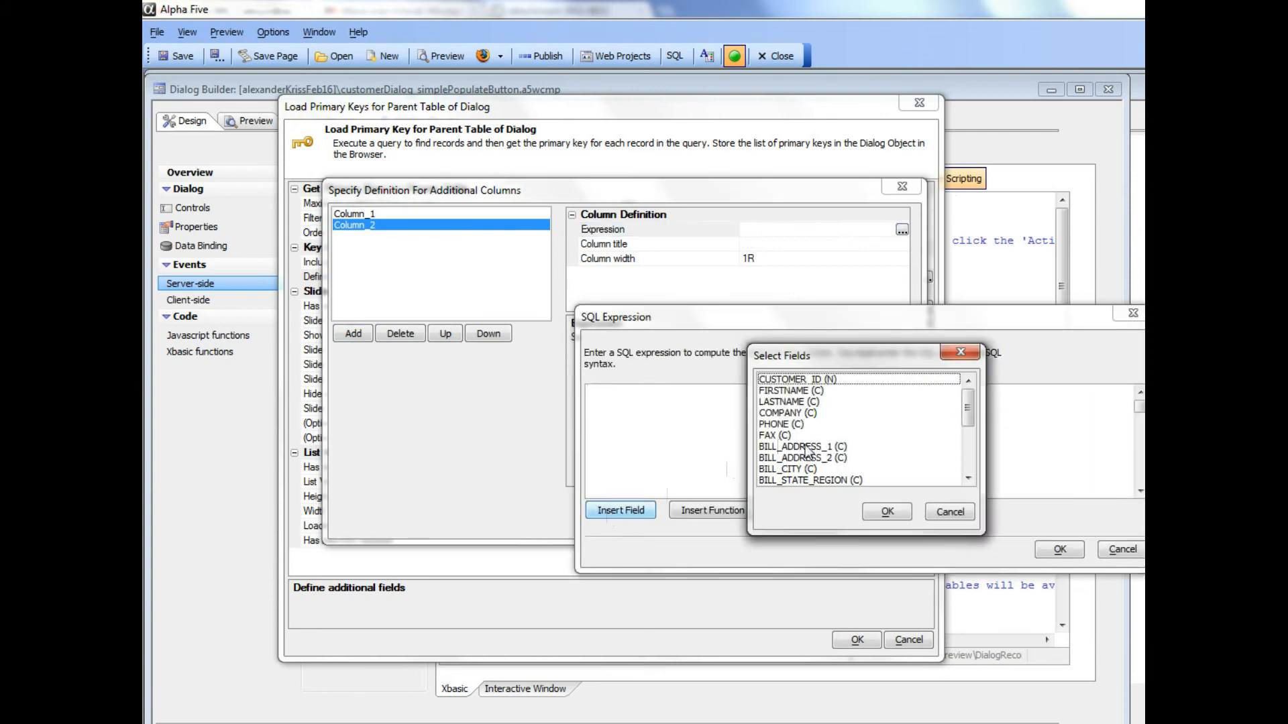
{"action": "left_click", "coordinate": [815, 480]}
{"action": "left_click", "coordinate": [883, 511]}
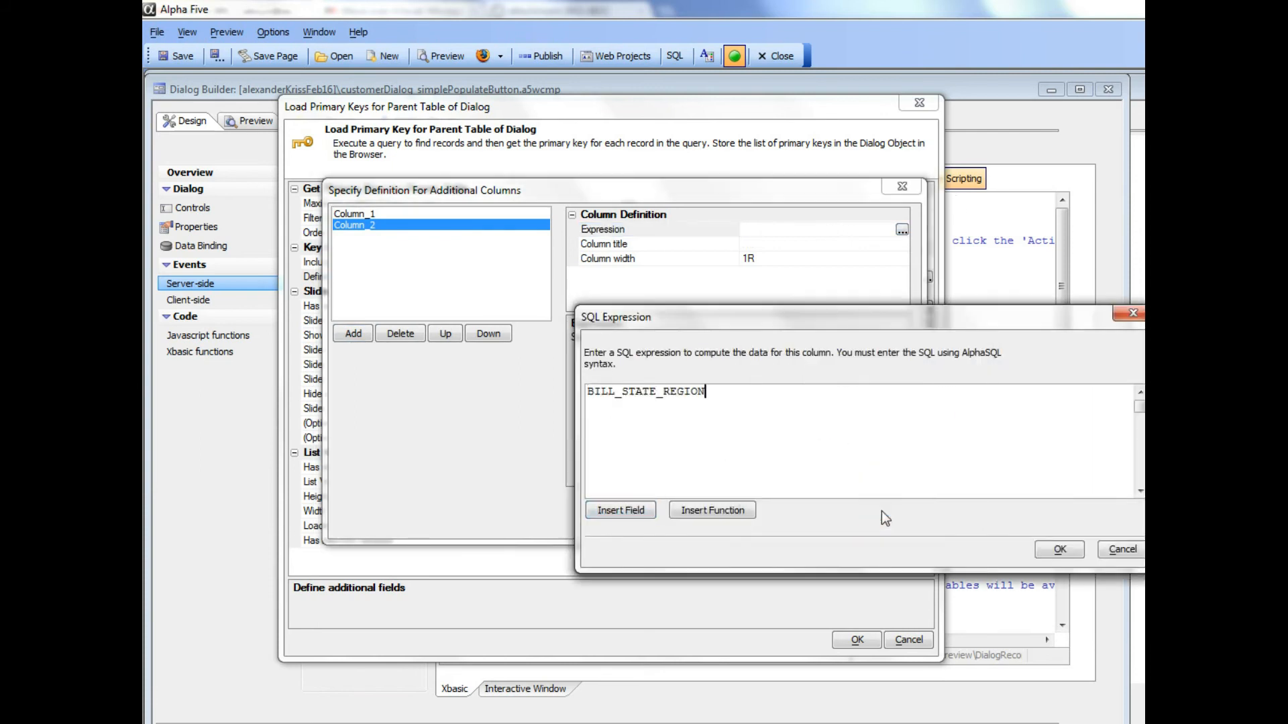
{"action": "left_click", "coordinate": [1058, 549]}
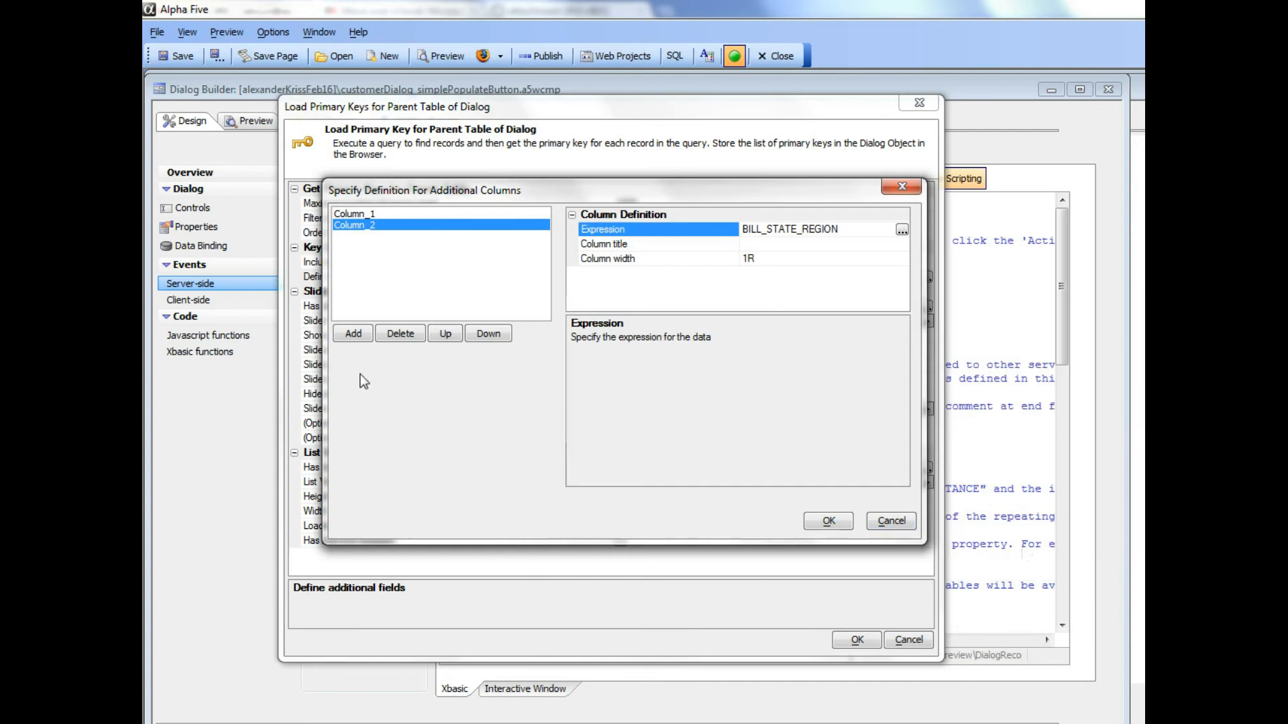
- Add a third column whose SQL expression is the COMPANY field
{"action": "left_click", "coordinate": [350, 336]}
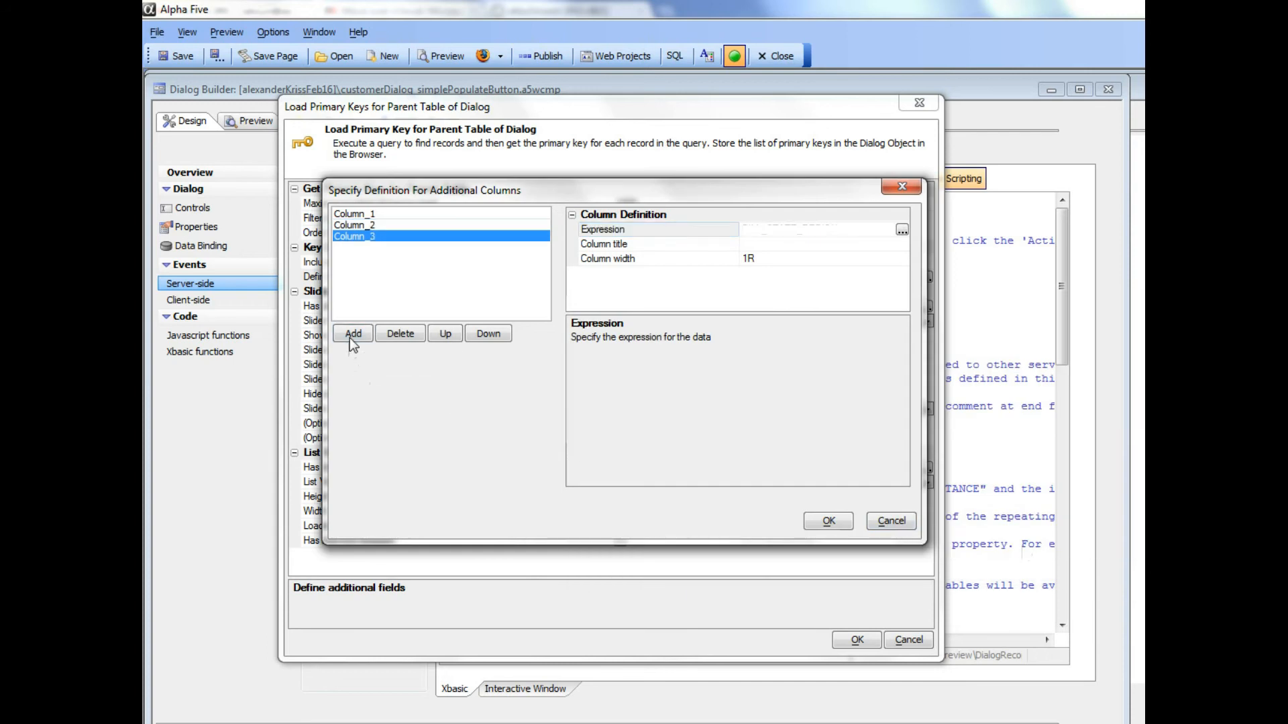
{"action": "left_click", "coordinate": [902, 230]}
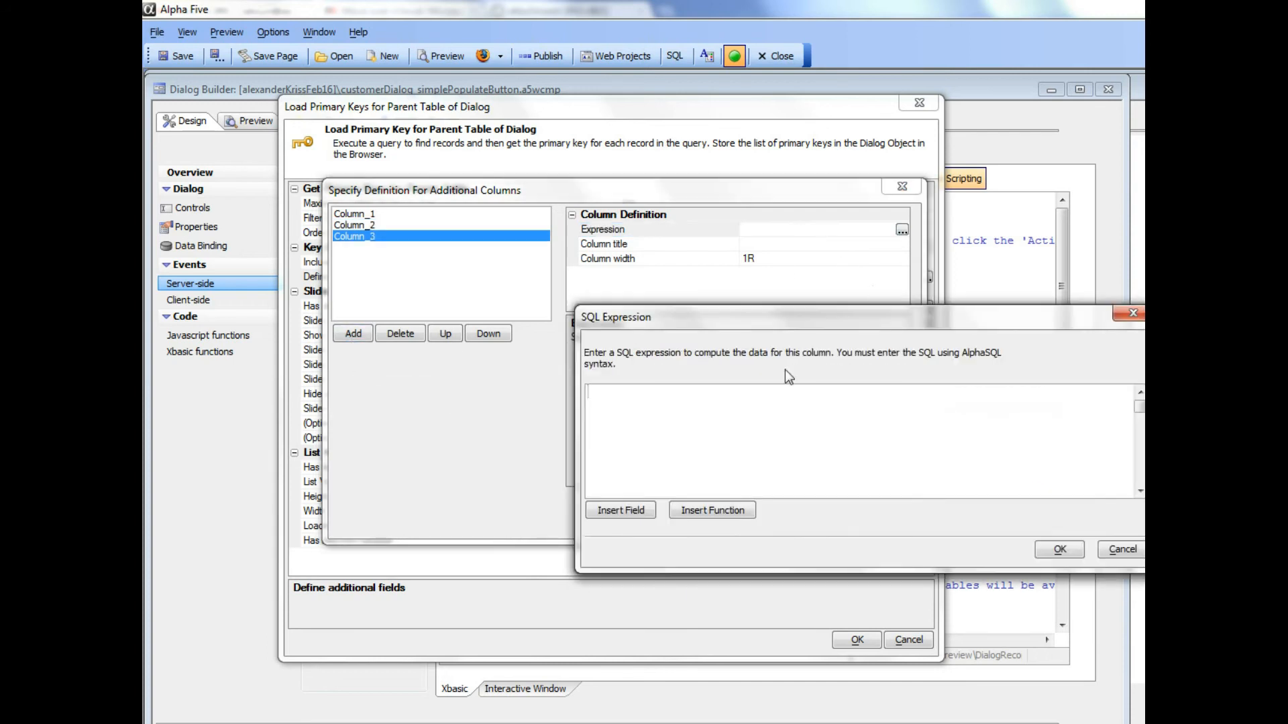
{"action": "left_click", "coordinate": [619, 510]}
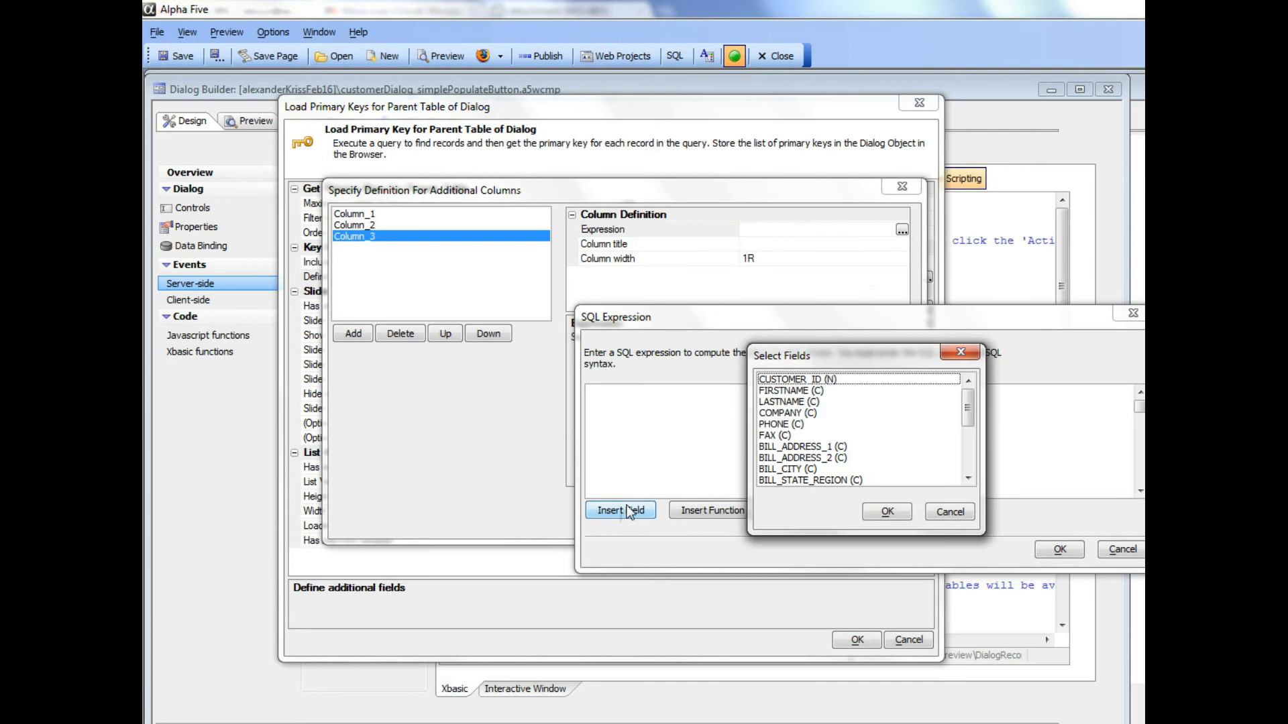
{"action": "left_click", "coordinate": [781, 413]}
{"action": "left_click", "coordinate": [885, 512]}
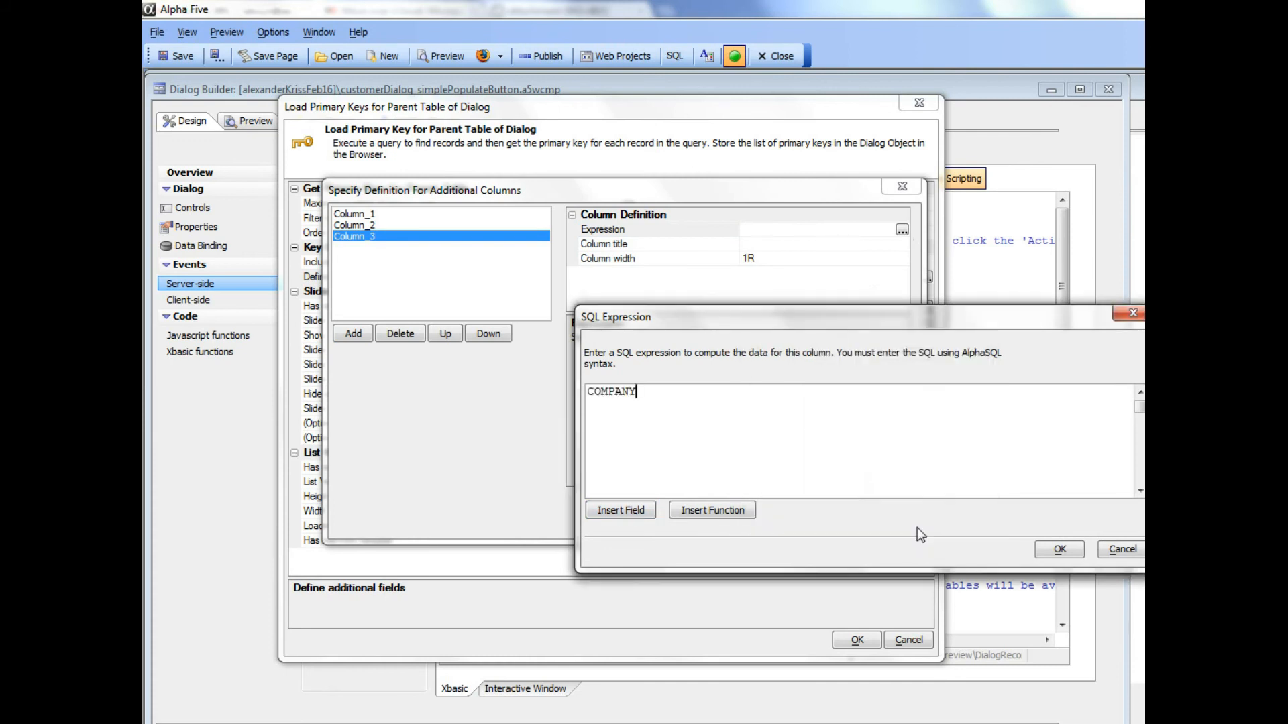
{"action": "left_click", "coordinate": [1060, 550]}
- Title the BILL_STATE_REGION column State and the COMPANY column Company
{"action": "left_click", "coordinate": [352, 226]}
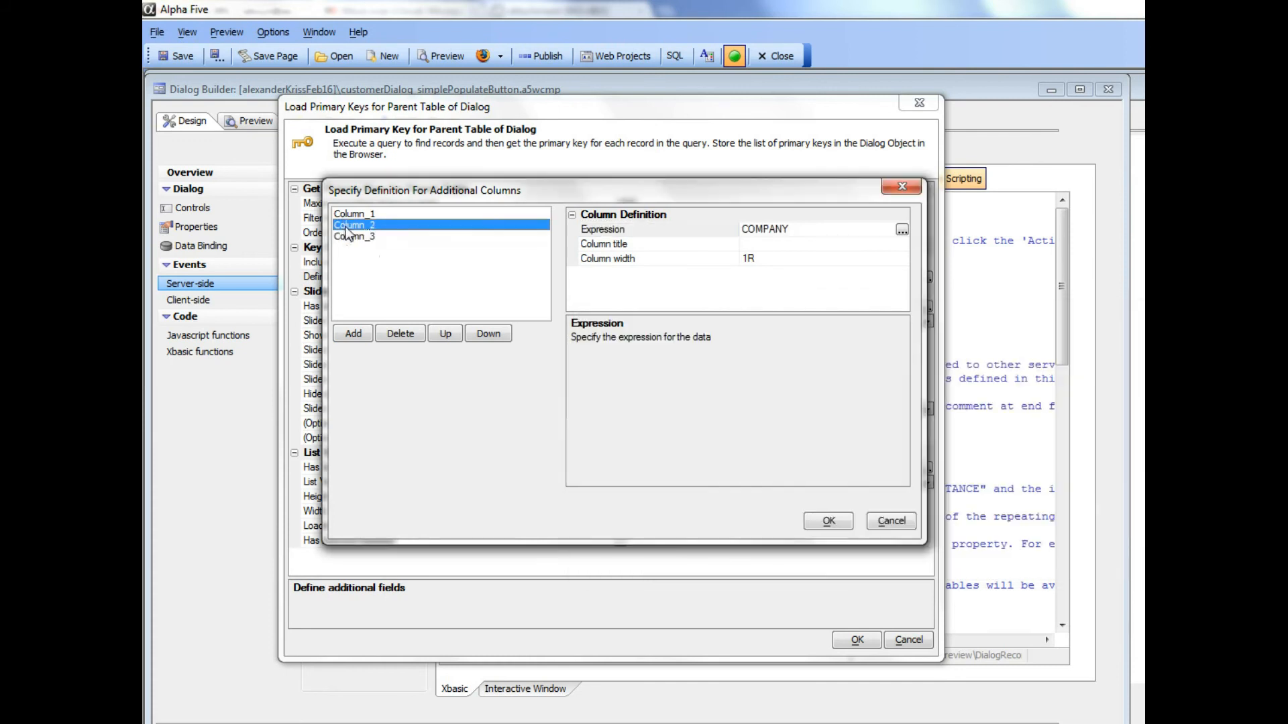
{"action": "left_click", "coordinate": [637, 246]}
{"action": "type", "text": "State"}
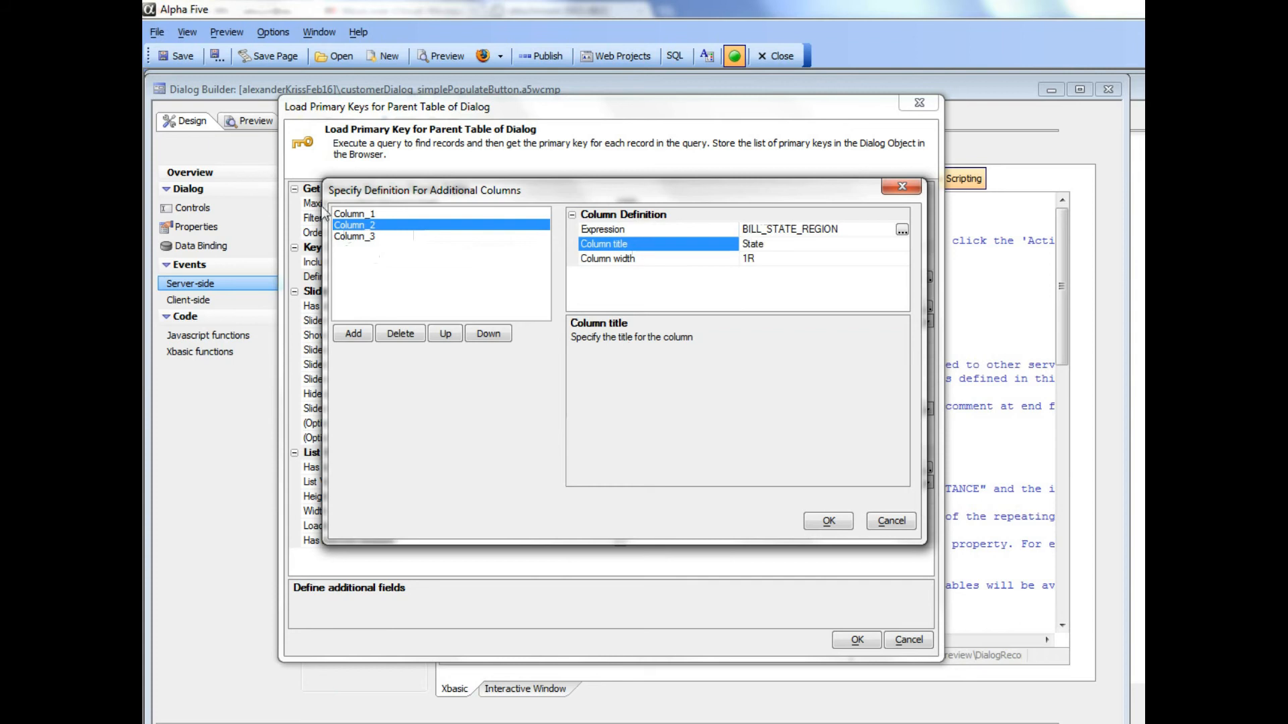
{"action": "left_click", "coordinate": [362, 237]}
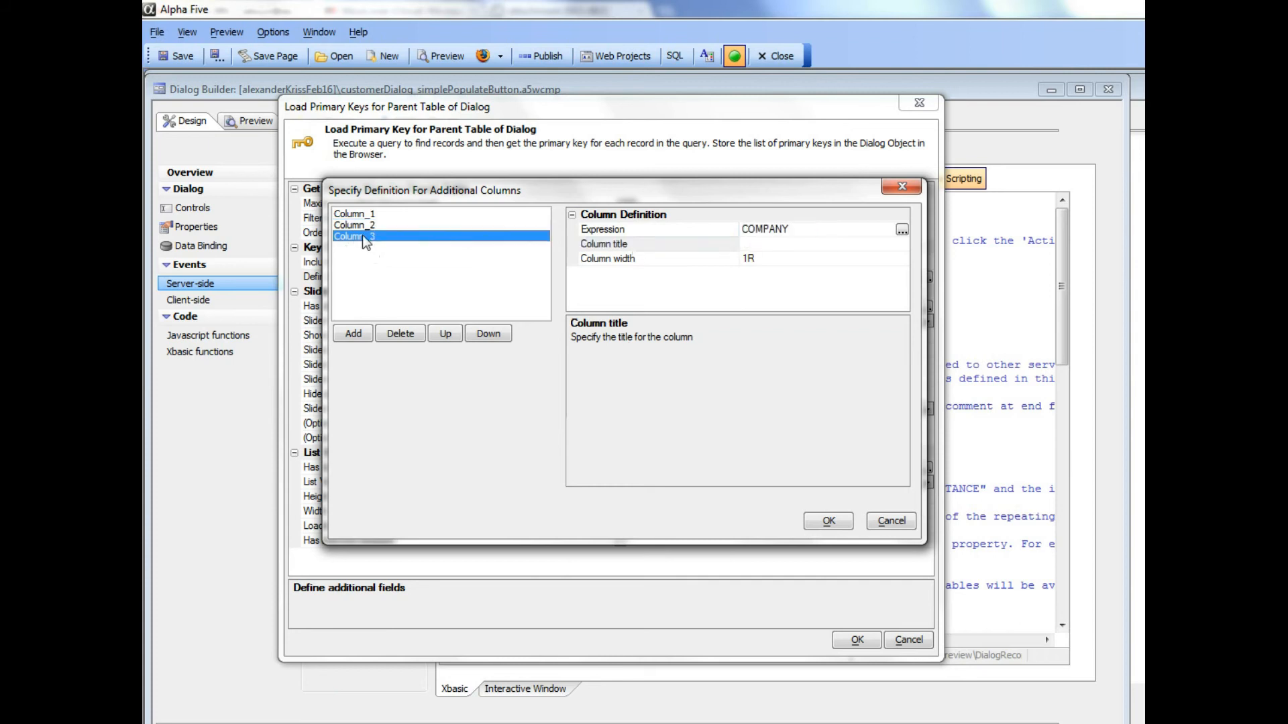
{"action": "left_click", "coordinate": [593, 245]}
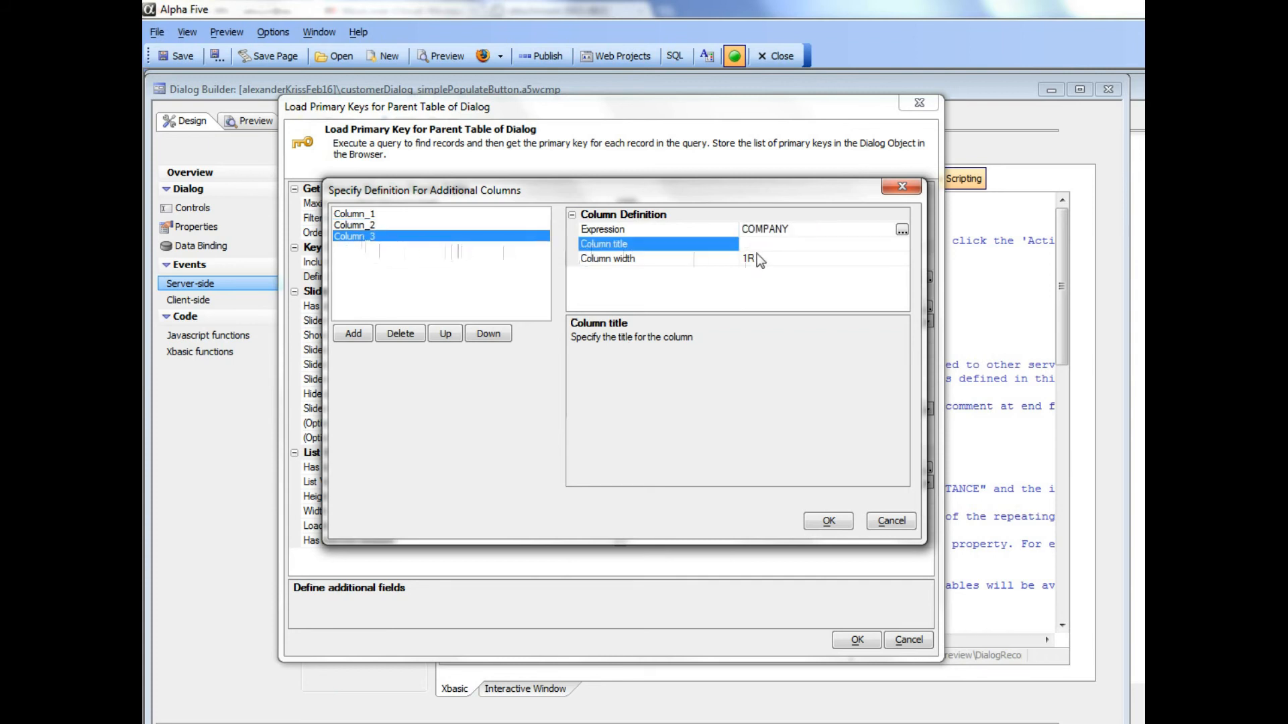
{"action": "type", "text": "Company"}
- Review the three column definitions and set the Name column's relative width to 3R
{"action": "left_click", "coordinate": [355, 214]}
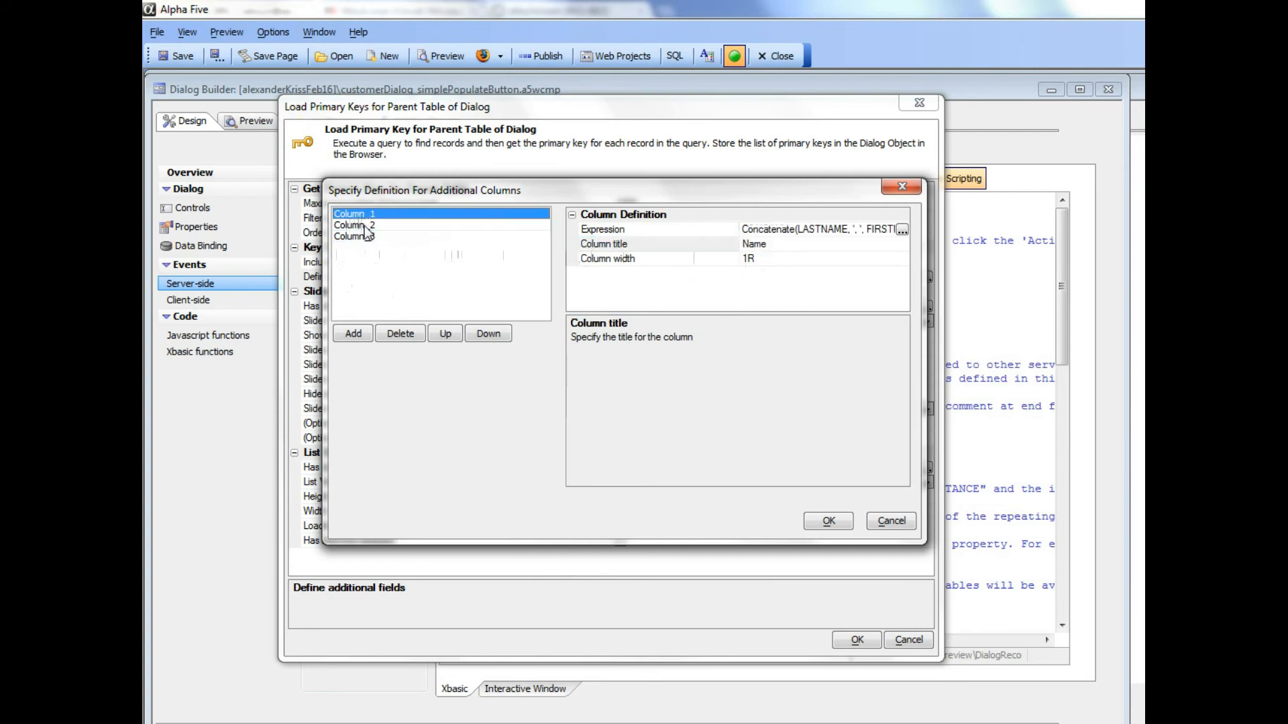
{"action": "left_click", "coordinate": [363, 225]}
{"action": "left_click", "coordinate": [367, 237]}
{"action": "left_click", "coordinate": [368, 215]}
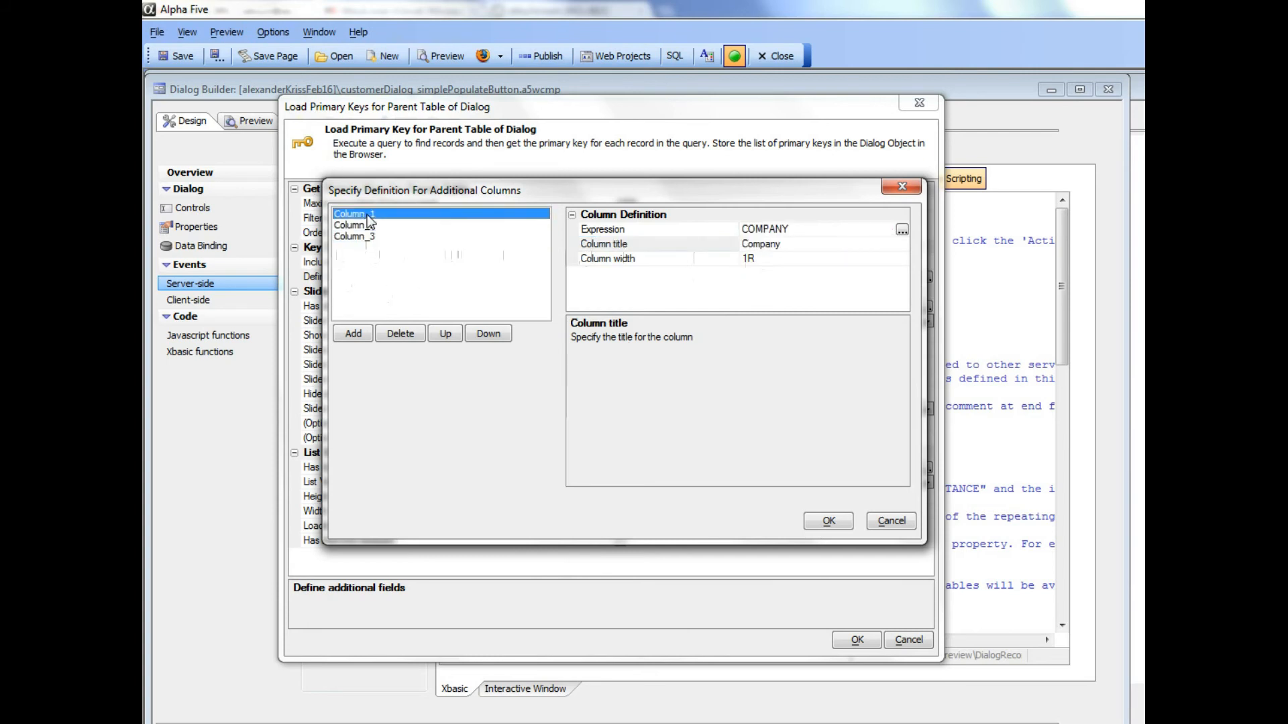
{"action": "left_click", "coordinate": [623, 258]}
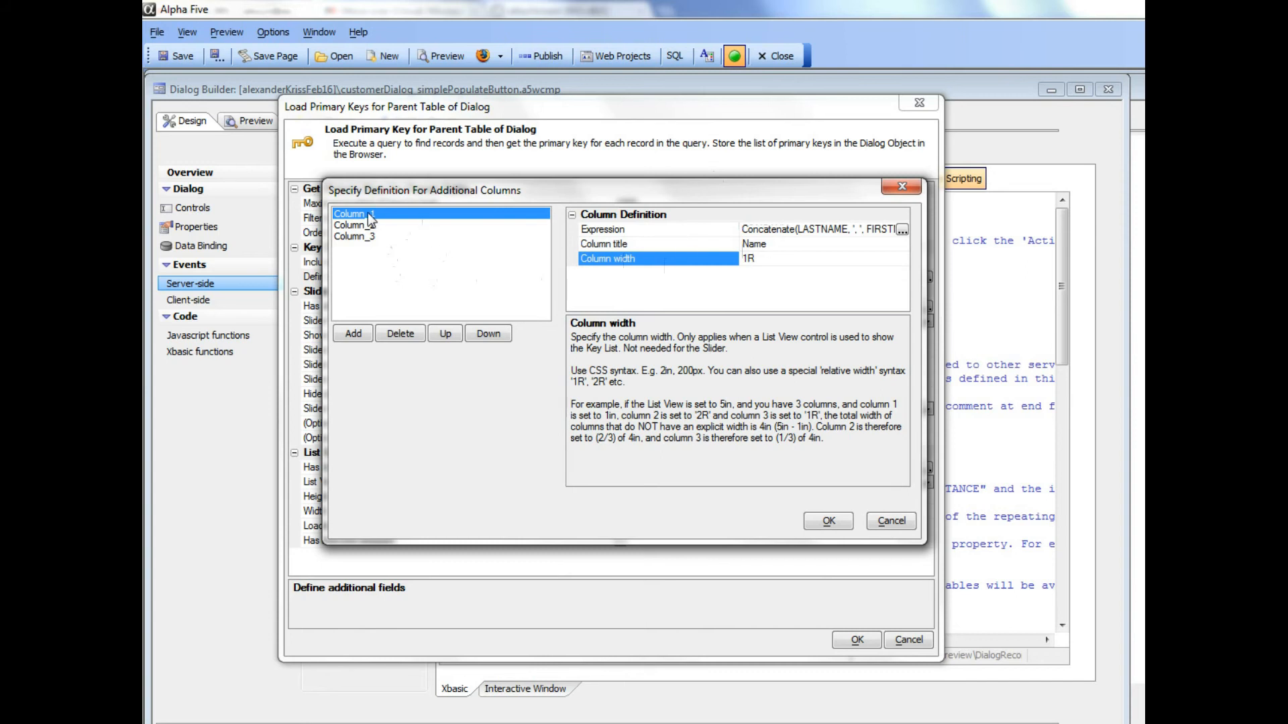
{"action": "left_click", "coordinate": [778, 265]}
{"action": "type", "text": "3R"}
- Check the widths of the Name and State columns and set the Company column's width to 2R
{"action": "left_click", "coordinate": [353, 228]}
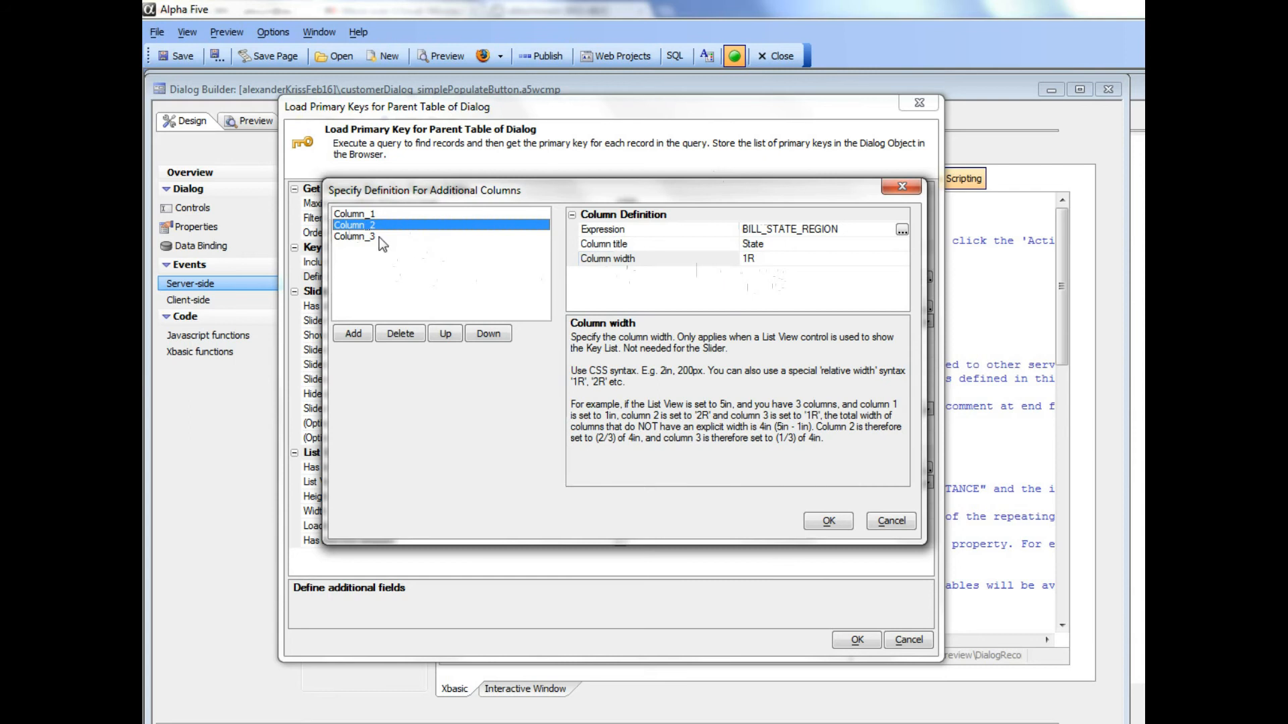
{"action": "left_click", "coordinate": [368, 215]}
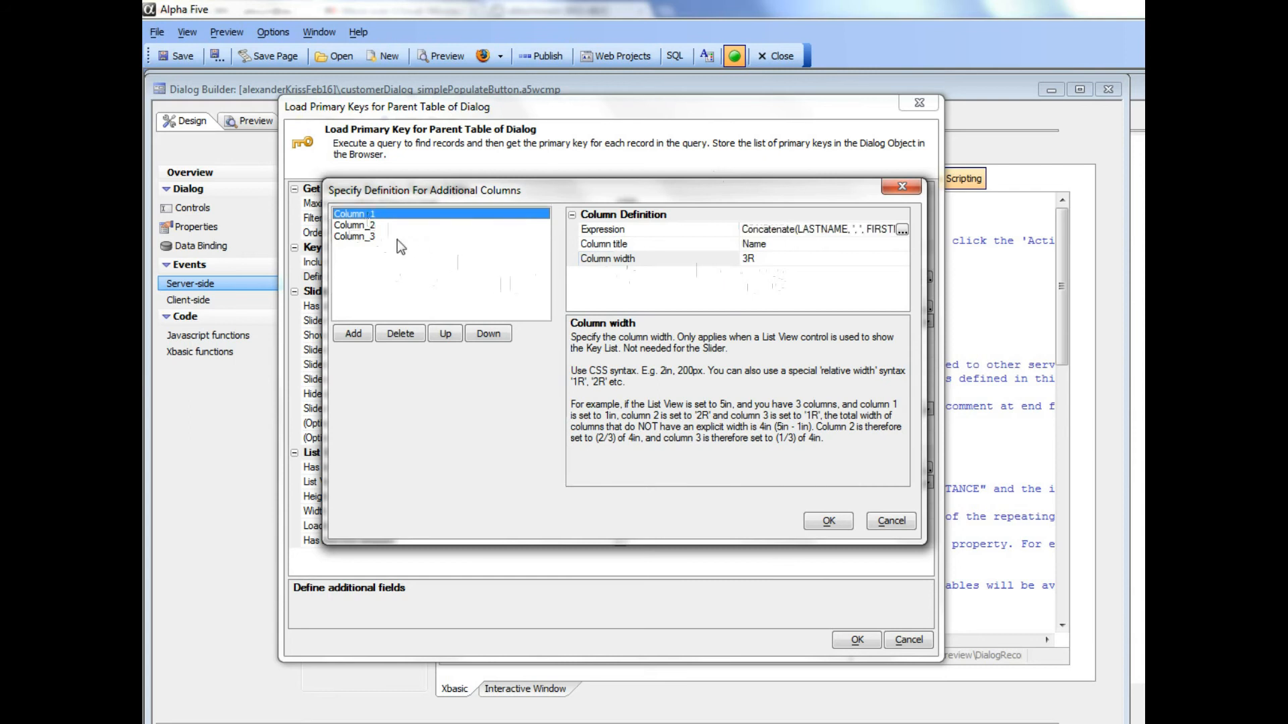
{"action": "left_click", "coordinate": [368, 227]}
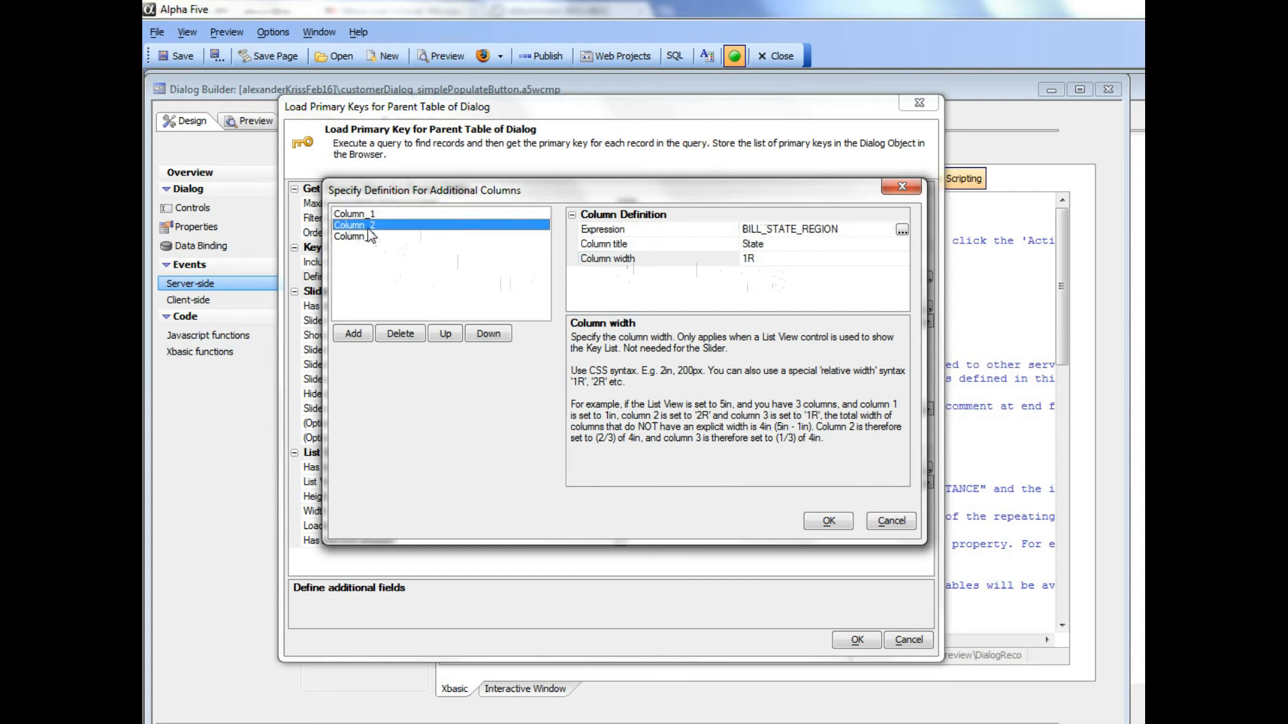
{"action": "left_click", "coordinate": [365, 237]}
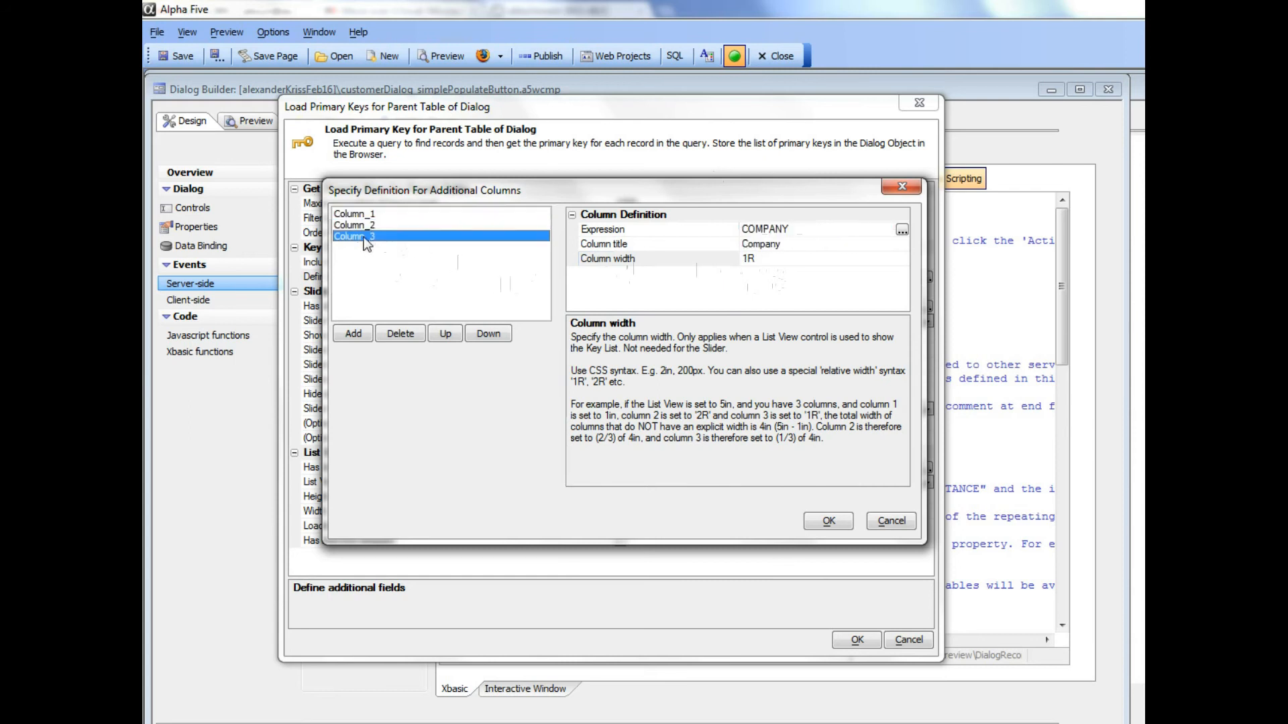
{"action": "left_click", "coordinate": [766, 260]}
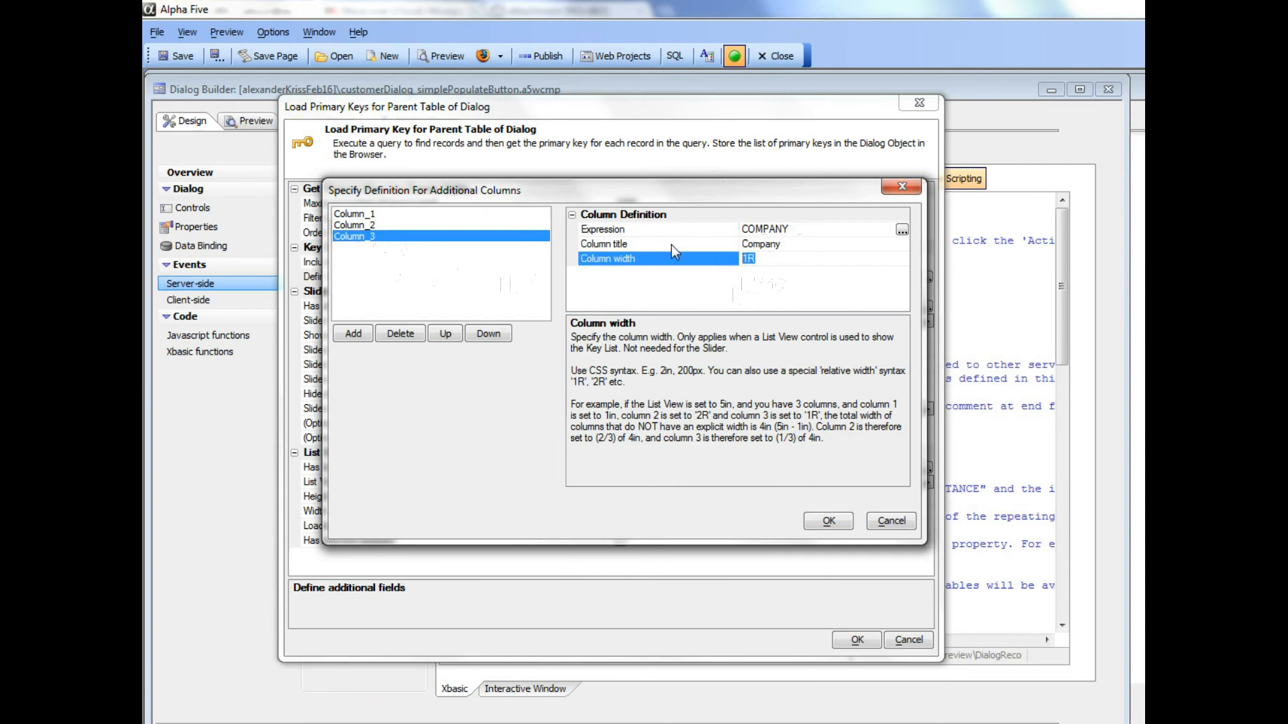
{"action": "type", "text": "2R"}
{"action": "left_click", "coordinate": [631, 243]}
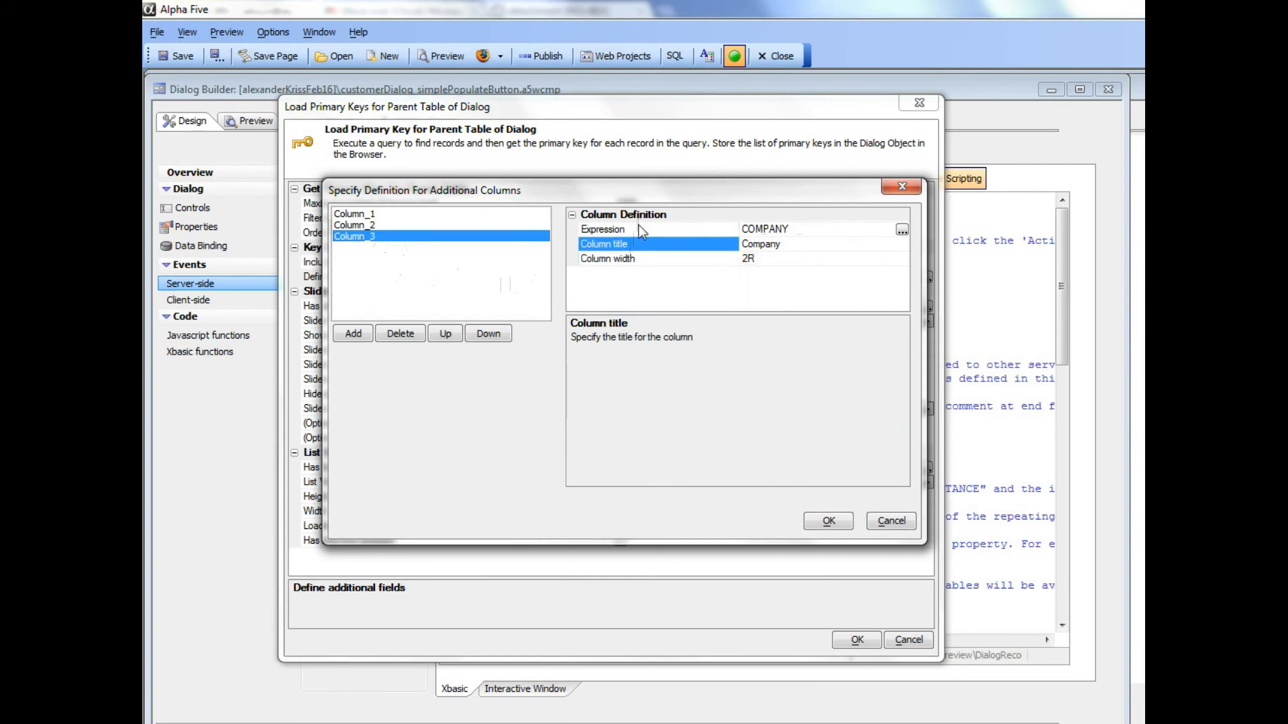
{"action": "left_click", "coordinate": [638, 228]}
- Accept the column definitions and action settings, save the component, and inspect the customer list down to its end in the working preview
{"action": "left_click", "coordinate": [828, 521]}
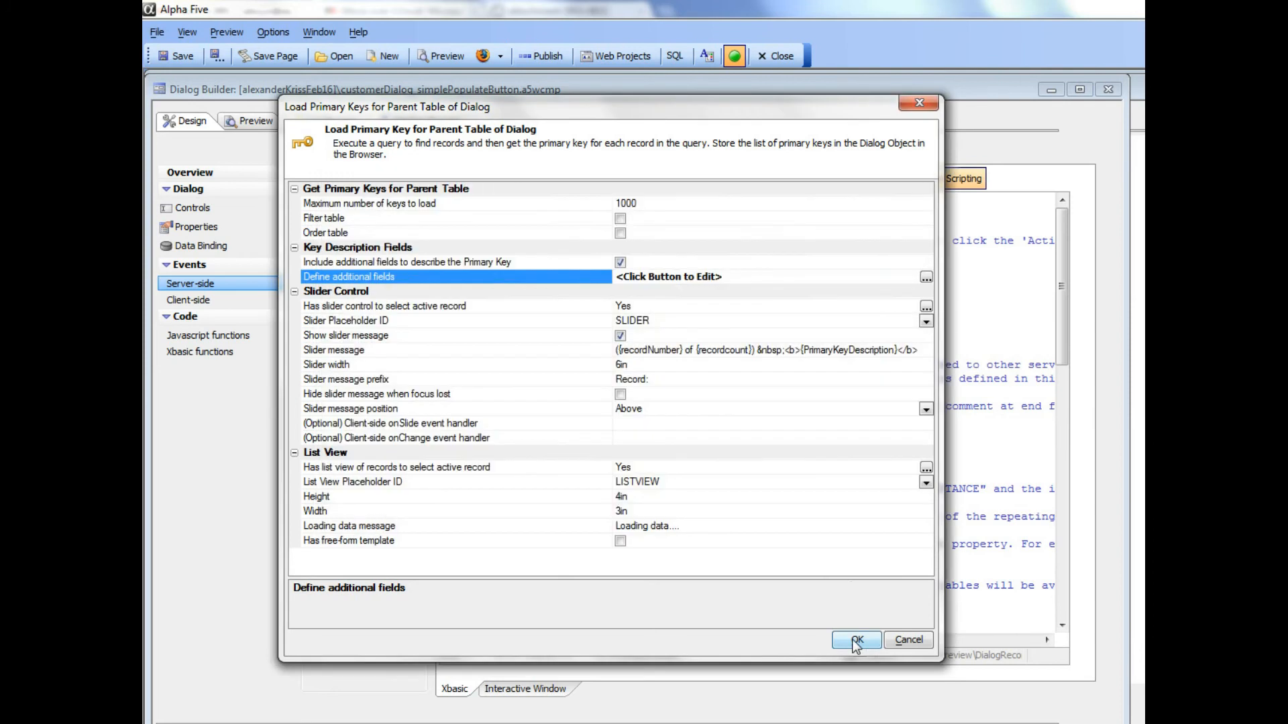
{"action": "left_click", "coordinate": [853, 638]}
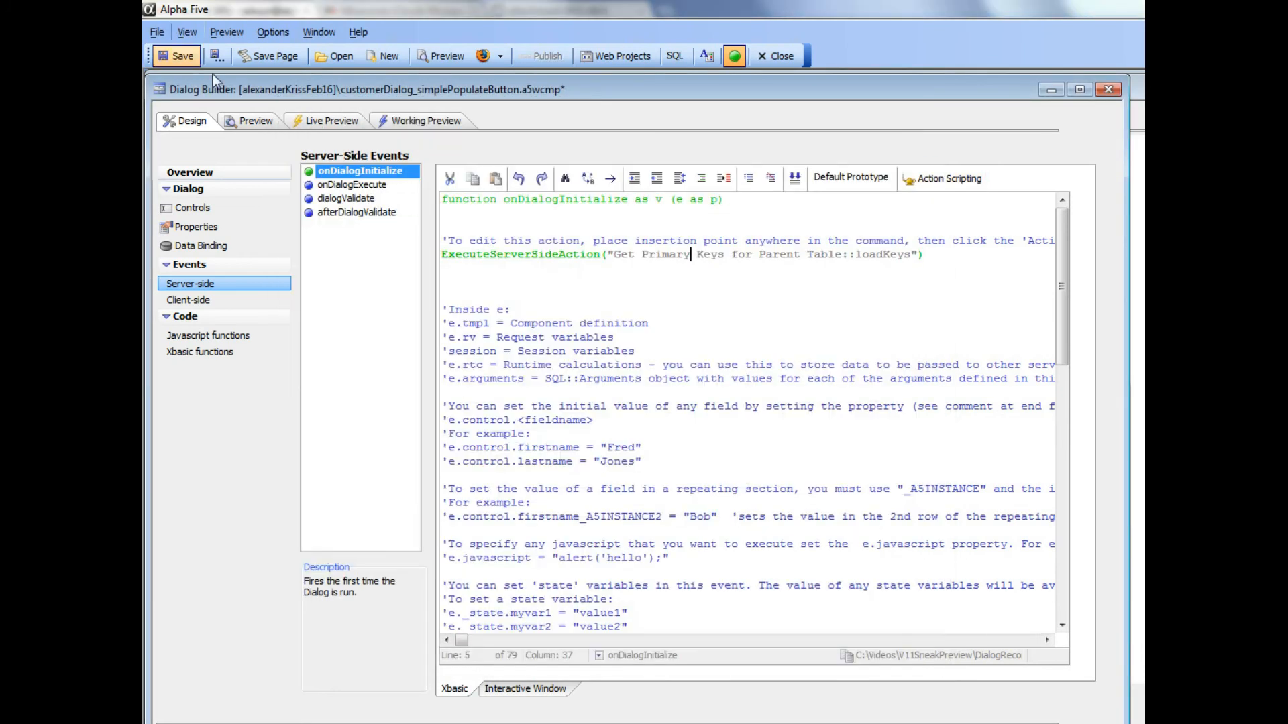
{"action": "left_click", "coordinate": [404, 121]}
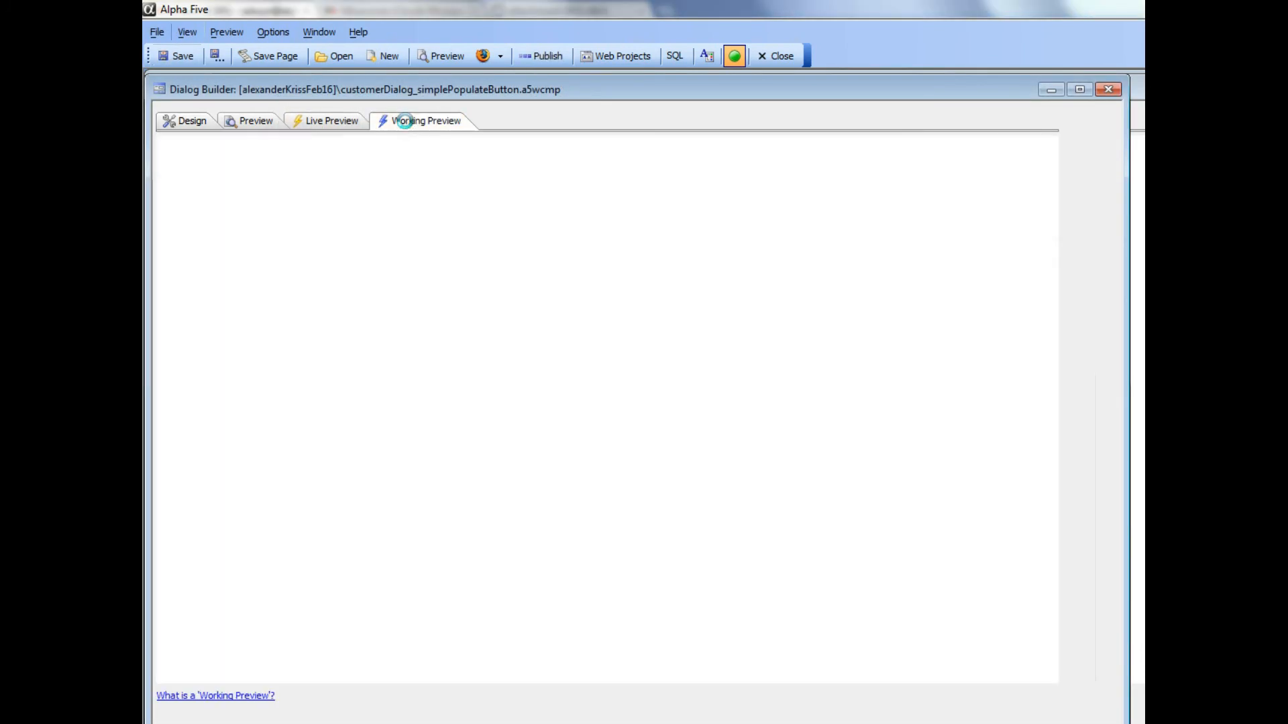
{"action": "left_click_drag", "start_coordinate": [404, 218], "coordinate": [409, 451]}
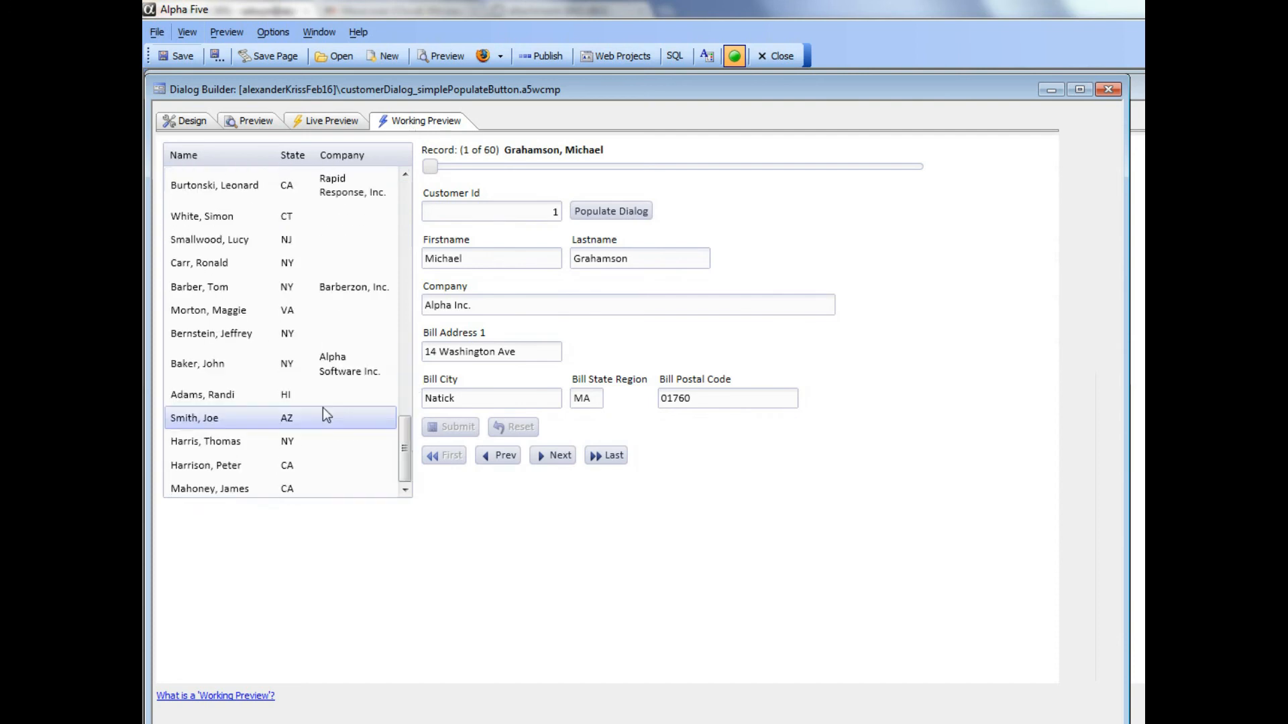
- Load several customers from different parts of the record list to check that the dialog's fields follow the selected row
{"action": "left_click", "coordinate": [219, 334]}
{"action": "left_click", "coordinate": [218, 310]}
{"action": "left_click", "coordinate": [218, 287]}
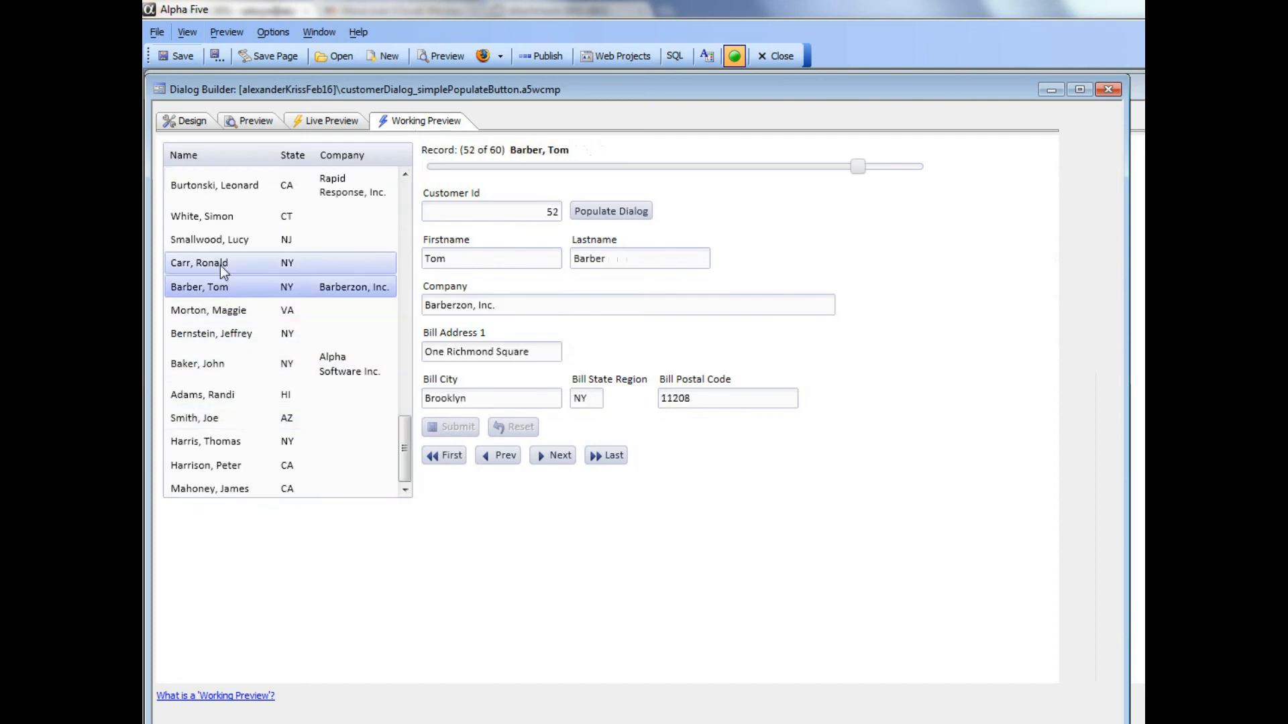
{"action": "left_click", "coordinate": [220, 263]}
{"action": "left_click", "coordinate": [219, 241]}
{"action": "left_click", "coordinate": [215, 218]}
{"action": "left_click", "coordinate": [218, 189]}
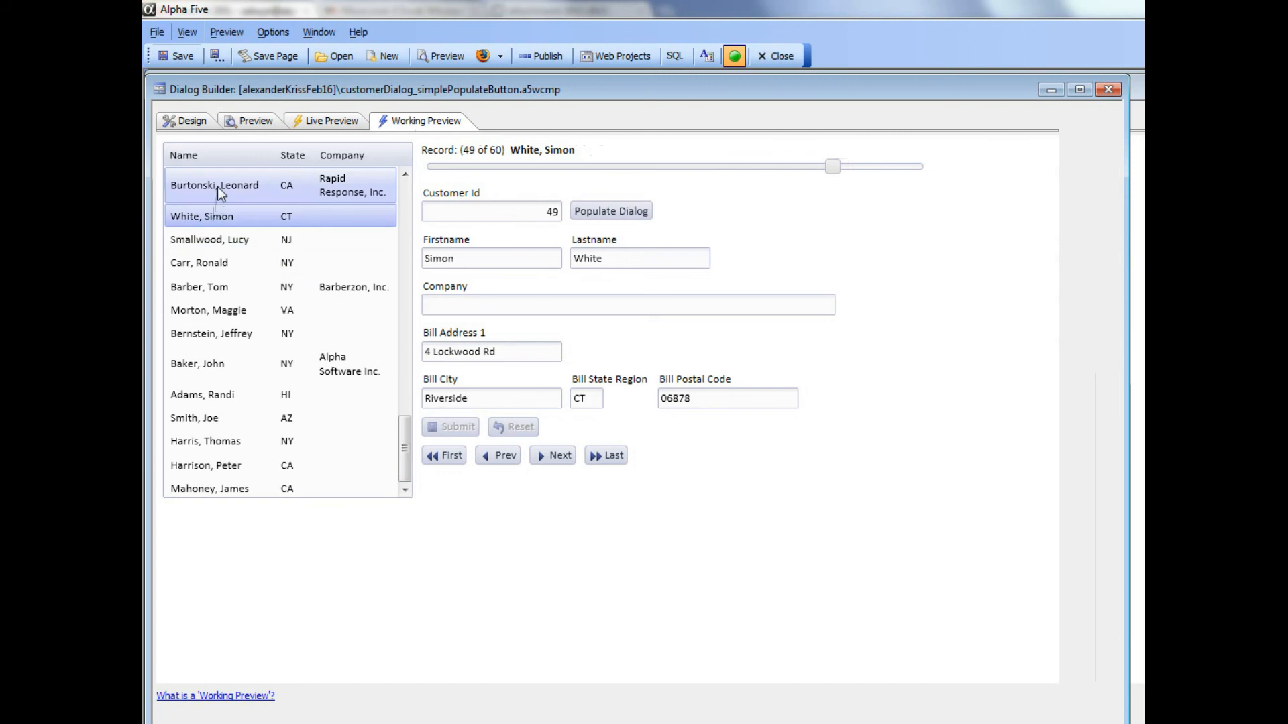
{"action": "left_click_drag", "start_coordinate": [406, 447], "coordinate": [394, 217]}
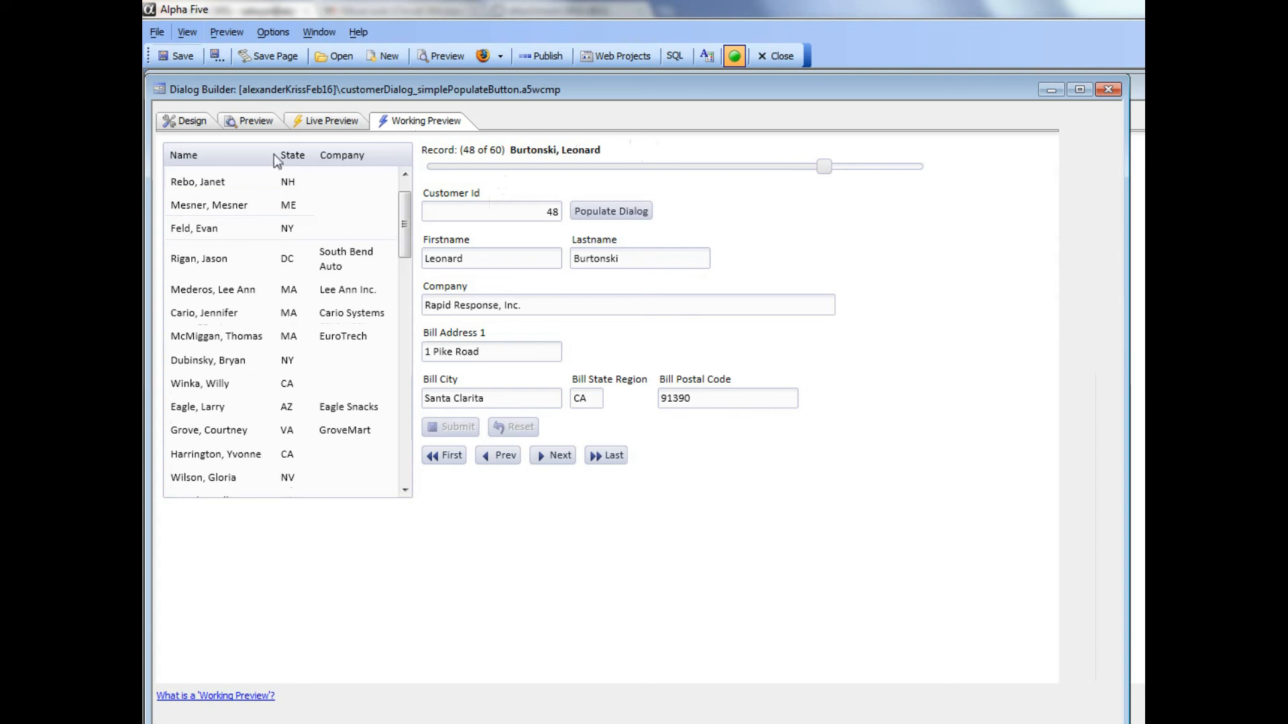
{"action": "mouse_move", "coordinate": [408, 231]}
{"action": "left_mouse_down"}
{"action": "mouse_move", "coordinate": [405, 416]}
{"action": "mouse_move", "coordinate": [404, 247]}
{"action": "left_mouse_up"}
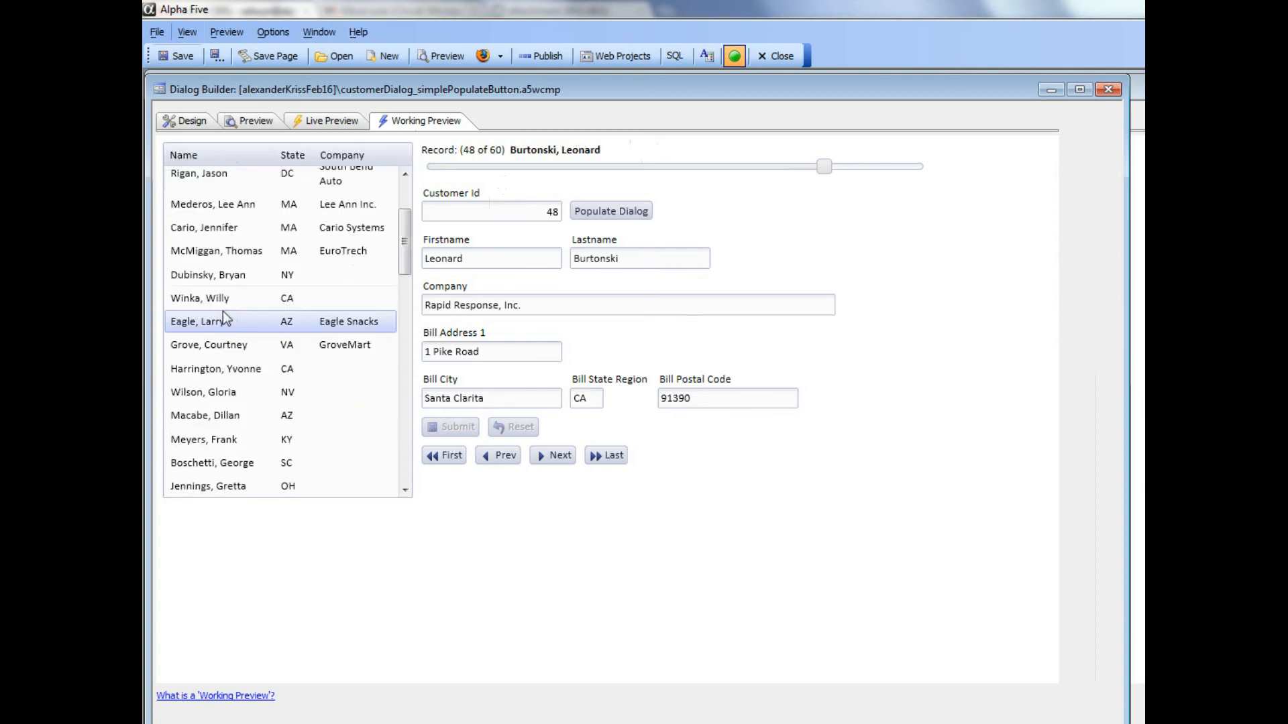
{"action": "left_click", "coordinate": [217, 275]}
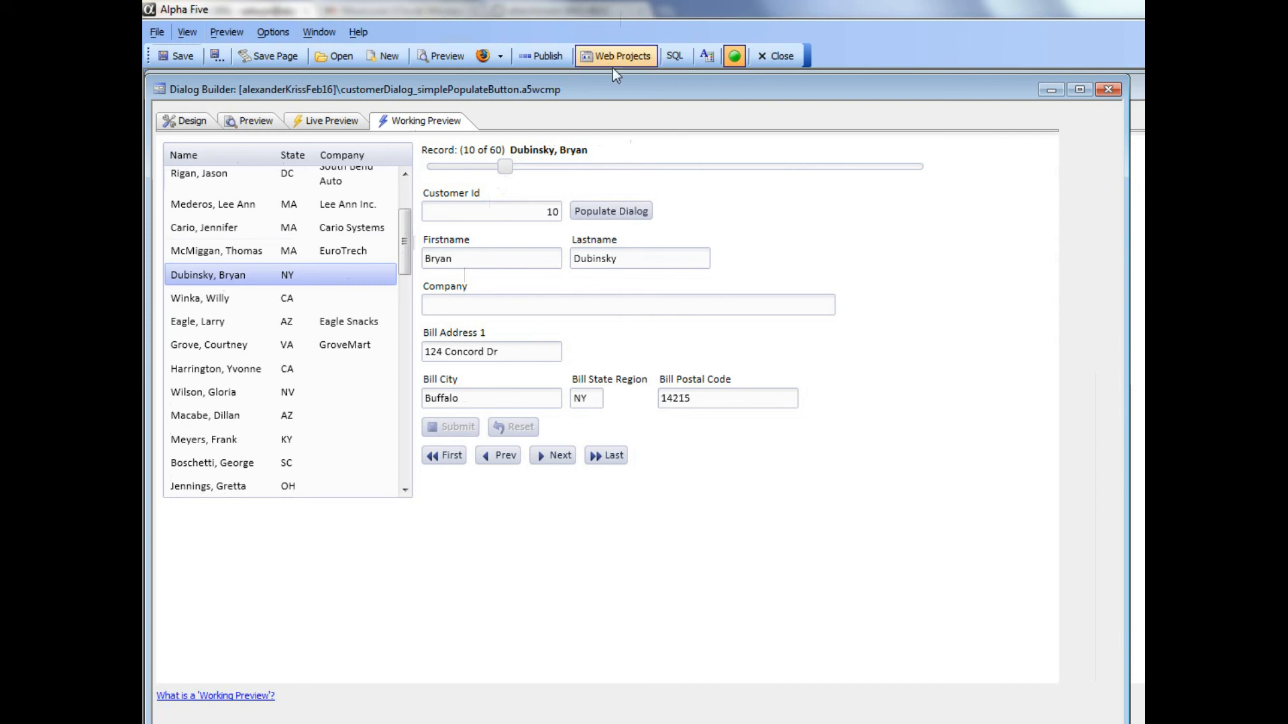
- Return to the component's design, open the afterDialogValidate server-side event, and insert three blank lines beneath its function declaration
{"action": "left_click", "coordinate": [177, 122]}
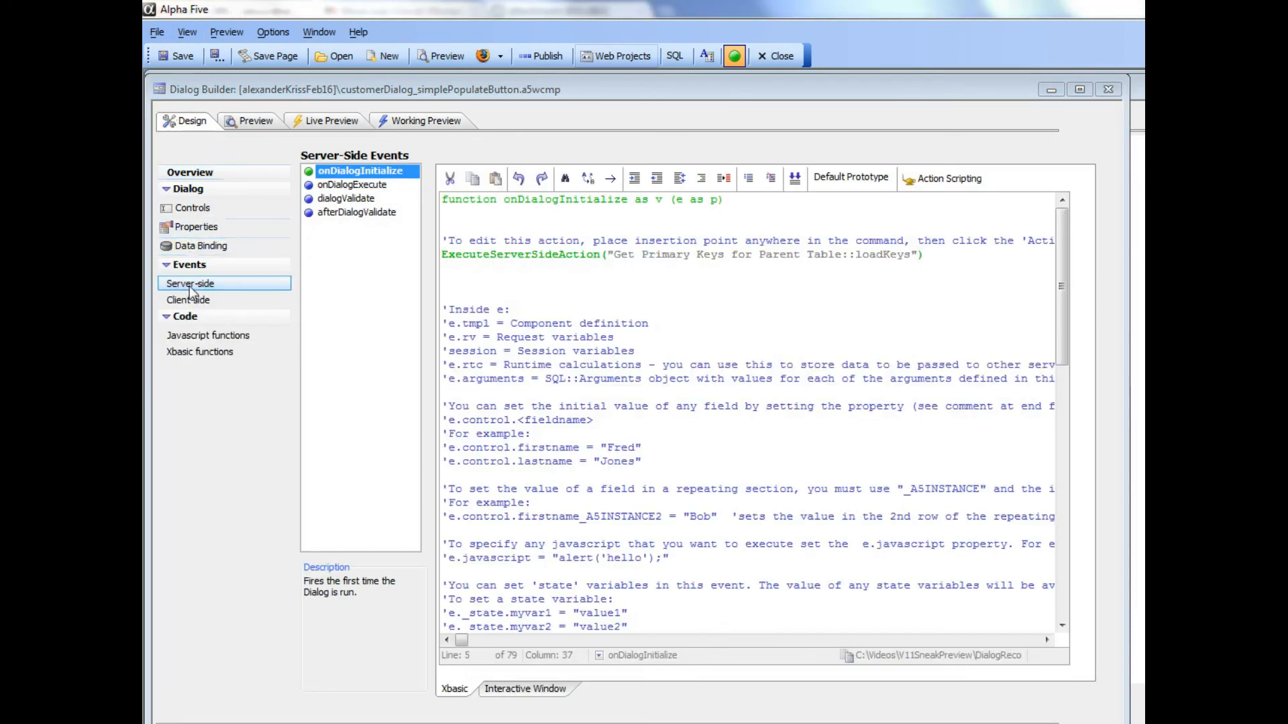
{"action": "left_click", "coordinate": [337, 212]}
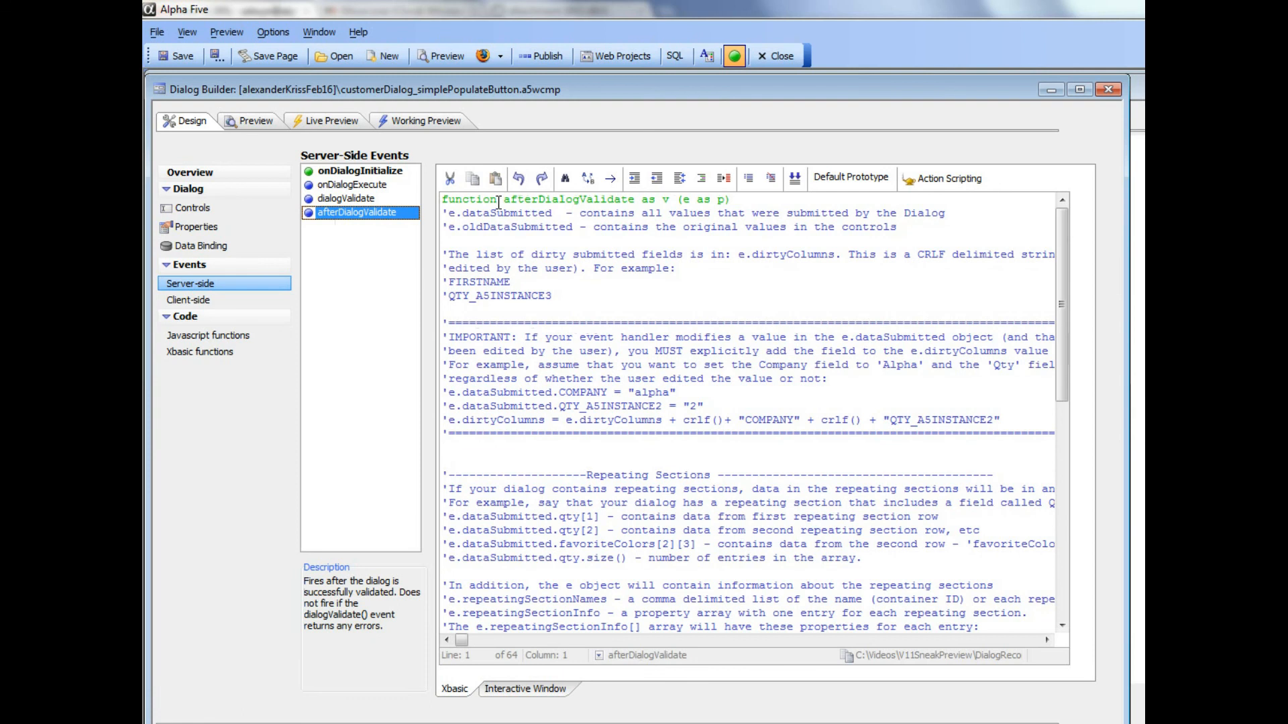
{"action": "left_click", "coordinate": [497, 199]}
{"action": "key", "text": "End"}
{"action": "key", "text": "Return"}
{"action": "key", "text": "Return"}
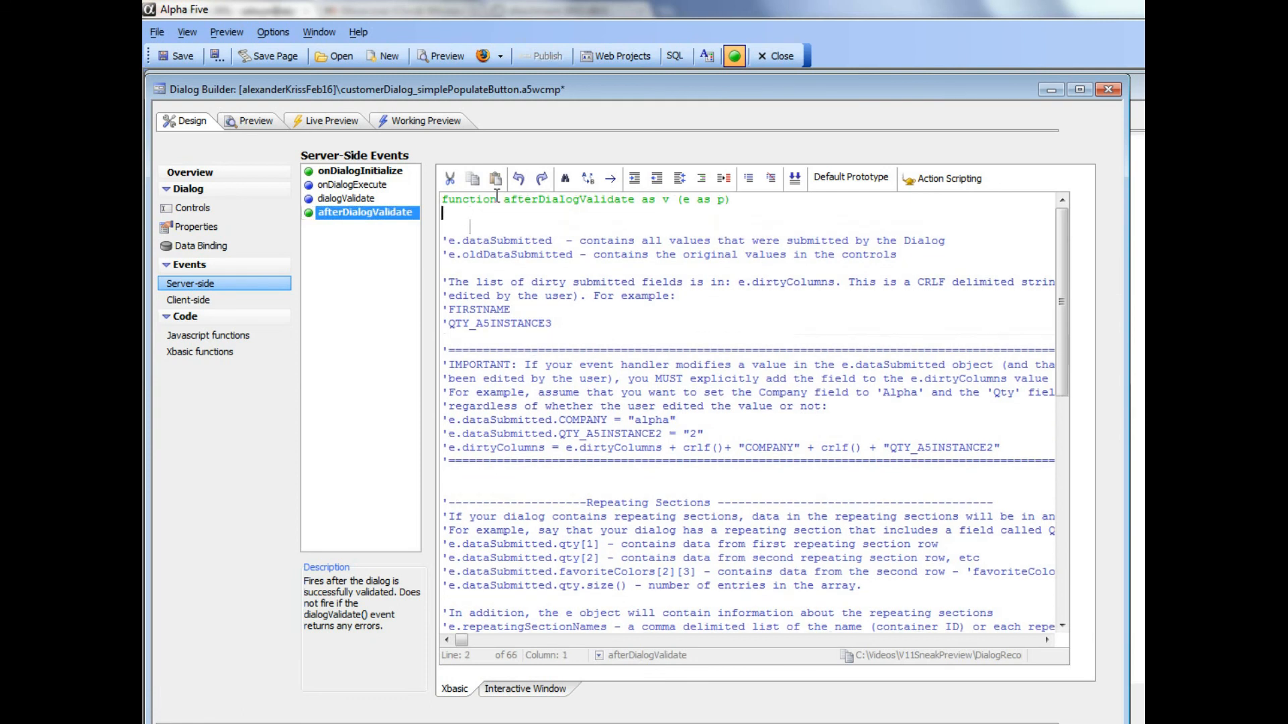
{"action": "key", "text": "Return"}
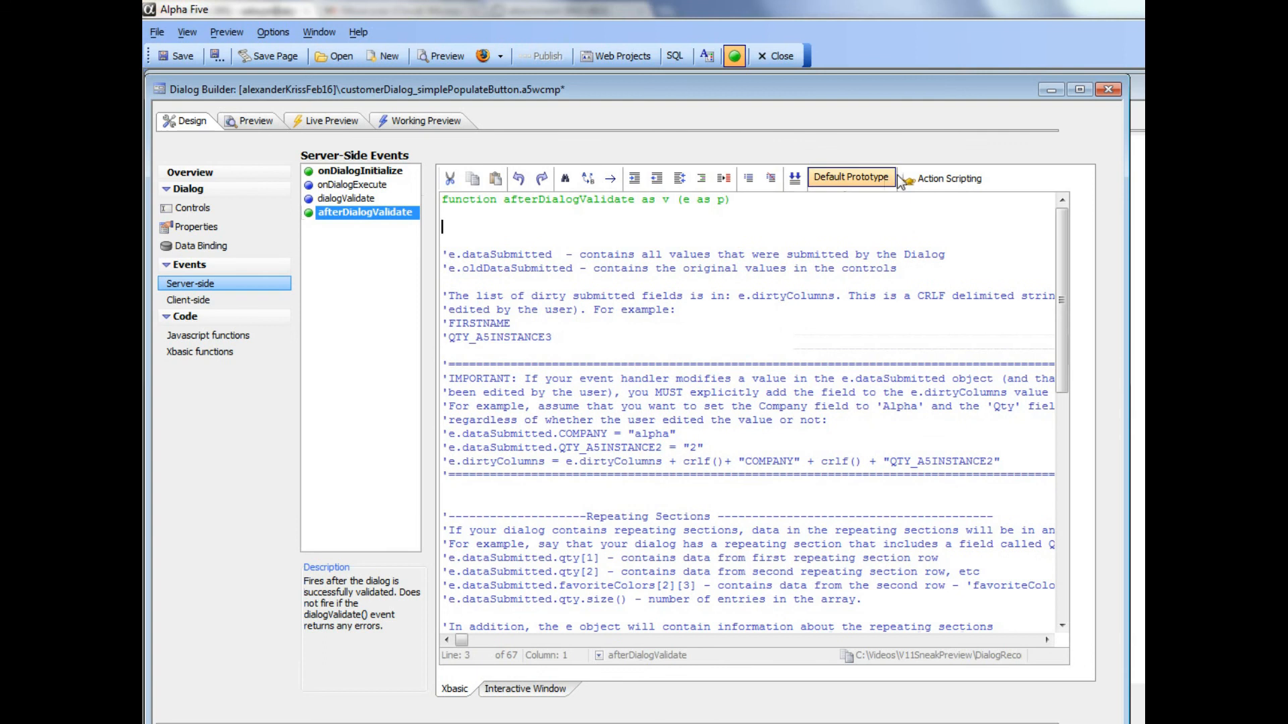
- Add a Save Data server-side action named saveData to the afterDialogValidate event using Action Scripting
{"action": "left_click", "coordinate": [918, 169]}
{"action": "double_click", "coordinate": [600, 225]}
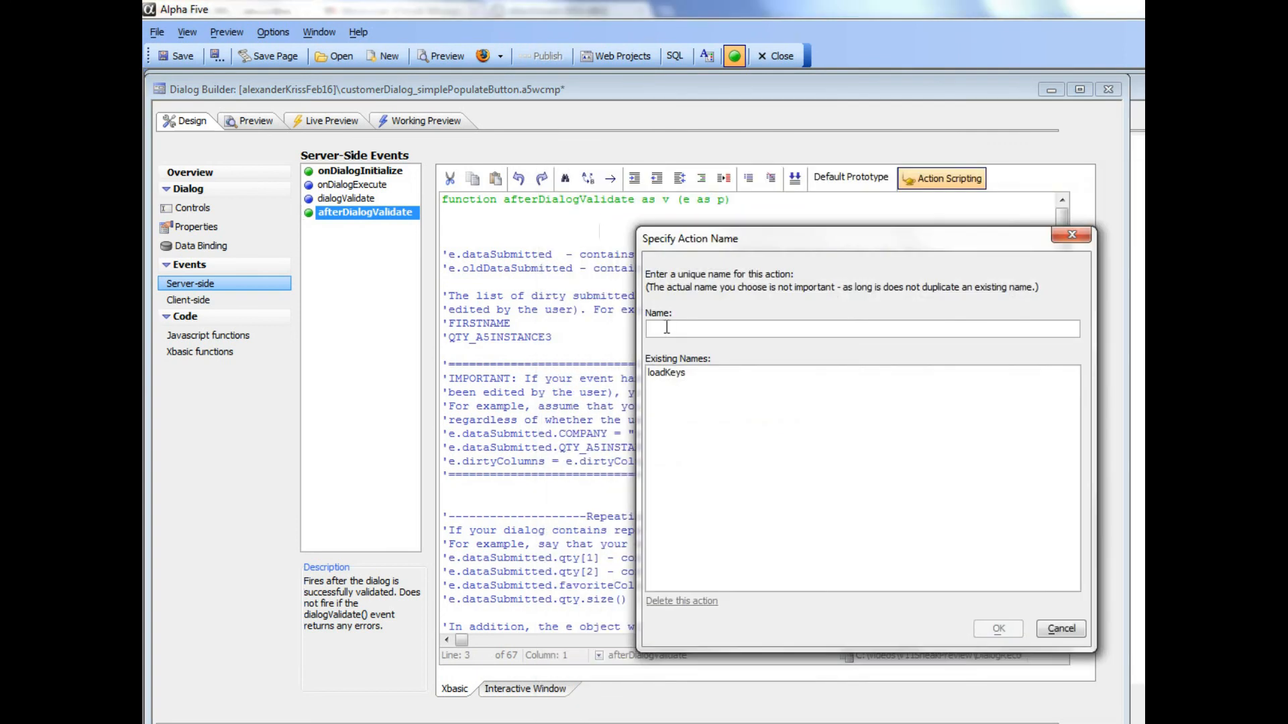
{"action": "type", "text": "saveData"}
{"action": "left_click", "coordinate": [993, 629]}
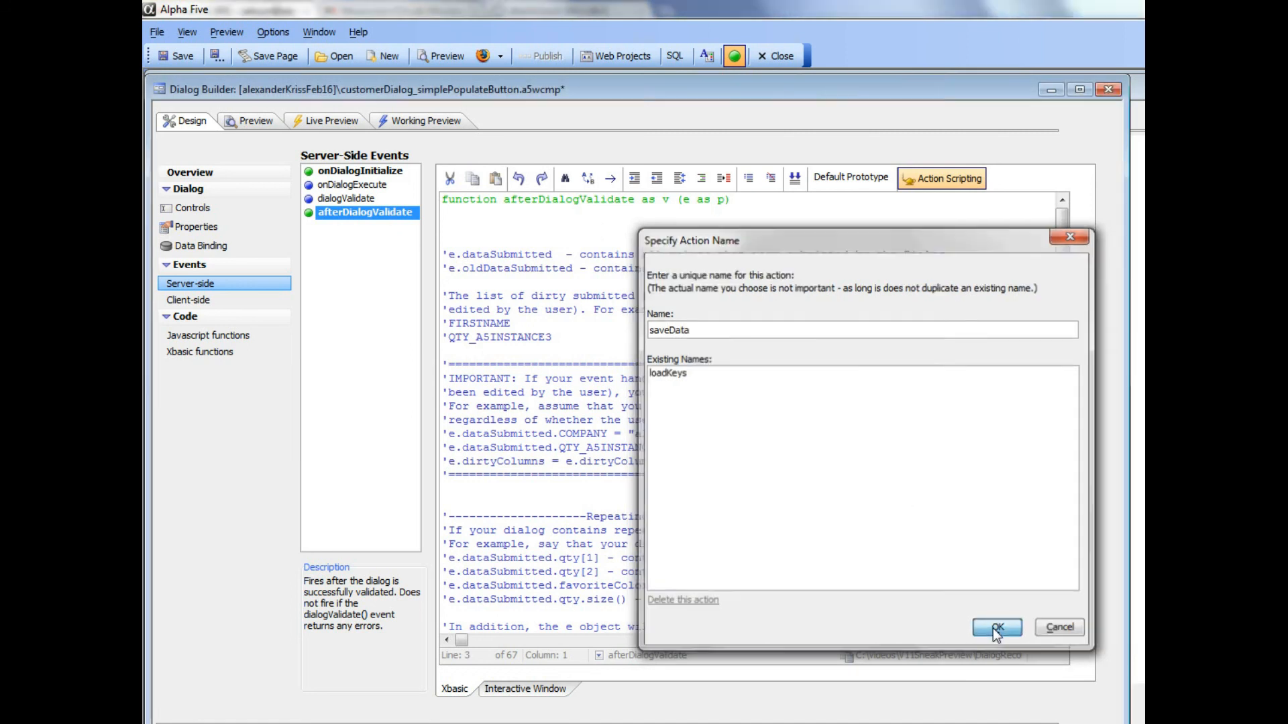
- Set the After submit action to Edit record just submitted, accept the action's settings, and save the component
{"action": "left_click", "coordinate": [838, 268]}
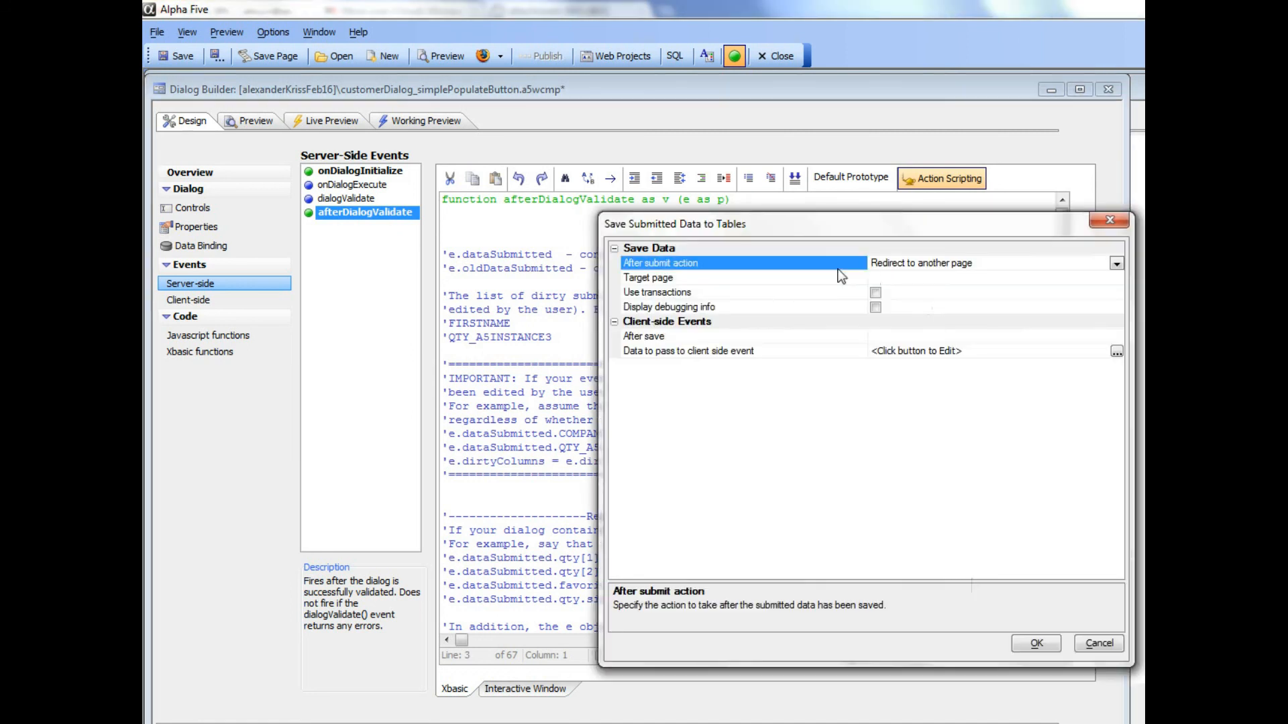
{"action": "left_click", "coordinate": [1116, 264]}
{"action": "left_click", "coordinate": [920, 307]}
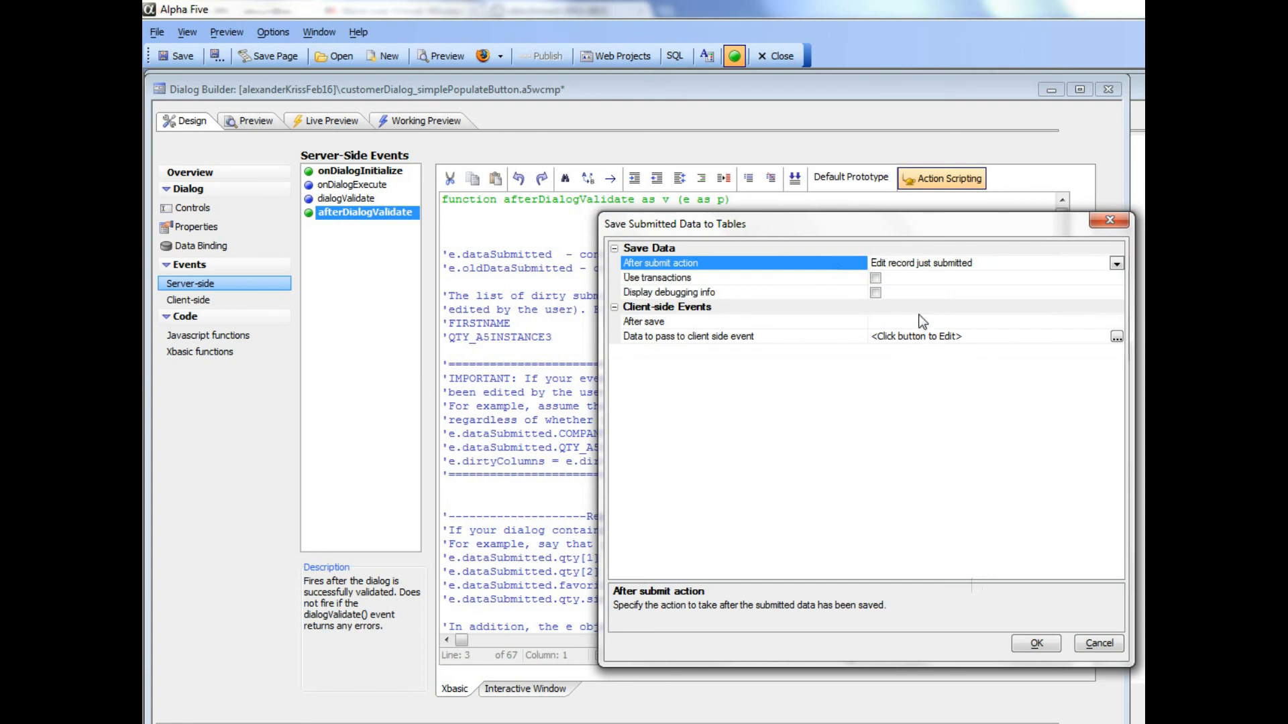
{"action": "left_click", "coordinate": [1032, 648]}
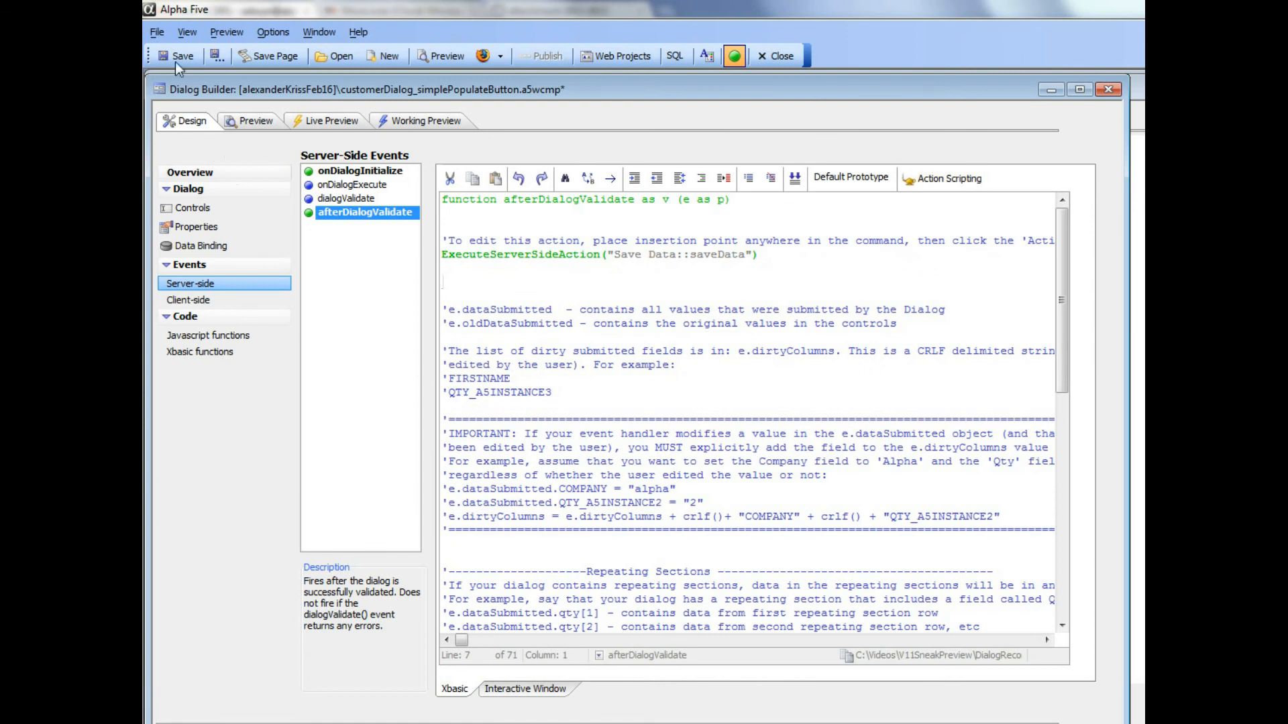
{"action": "left_click", "coordinate": [175, 54]}
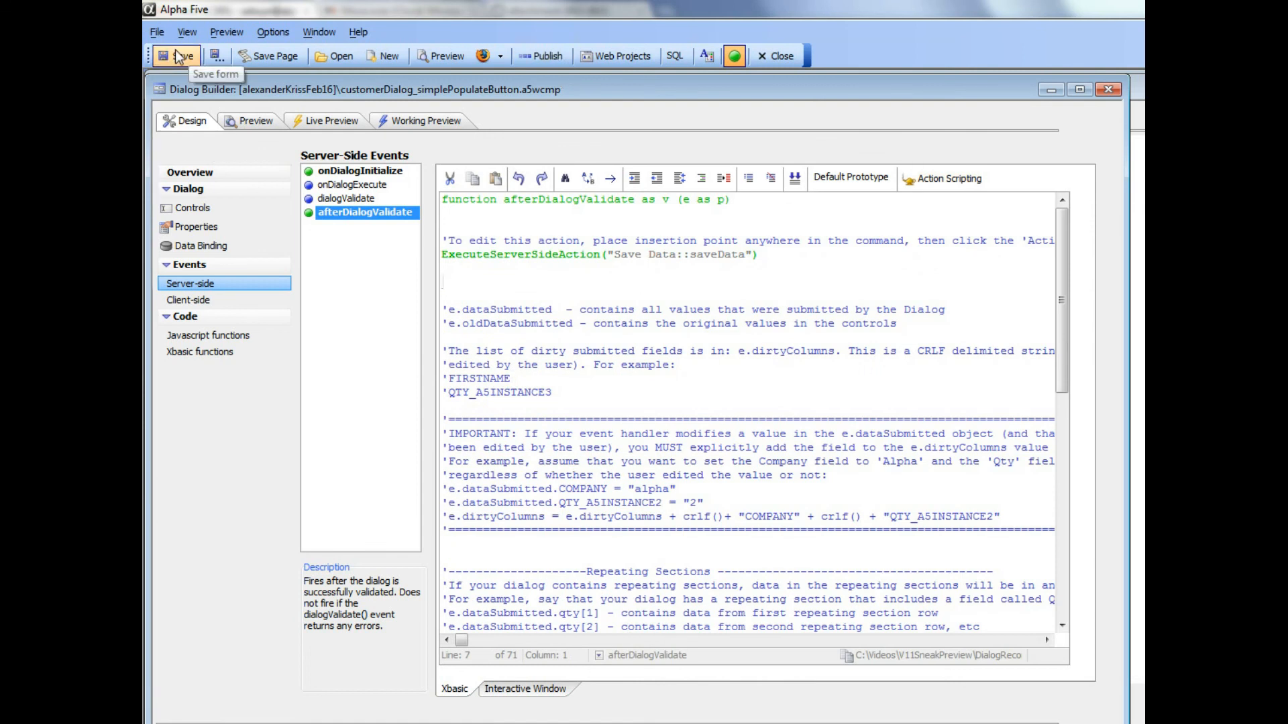
- In the working preview, remove the last three letters of the first customer's last name, submit the edit, and reload that record to check it
{"action": "left_click", "coordinate": [408, 120]}
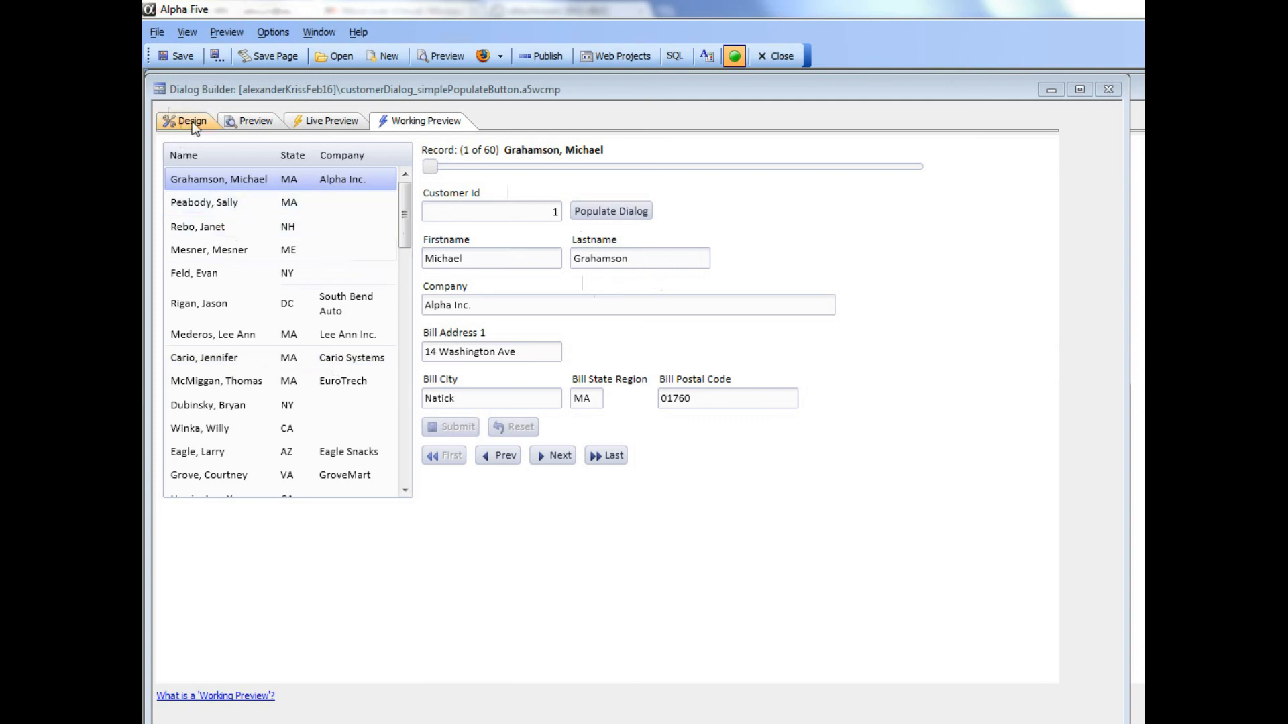
{"action": "left_click", "coordinate": [631, 260]}
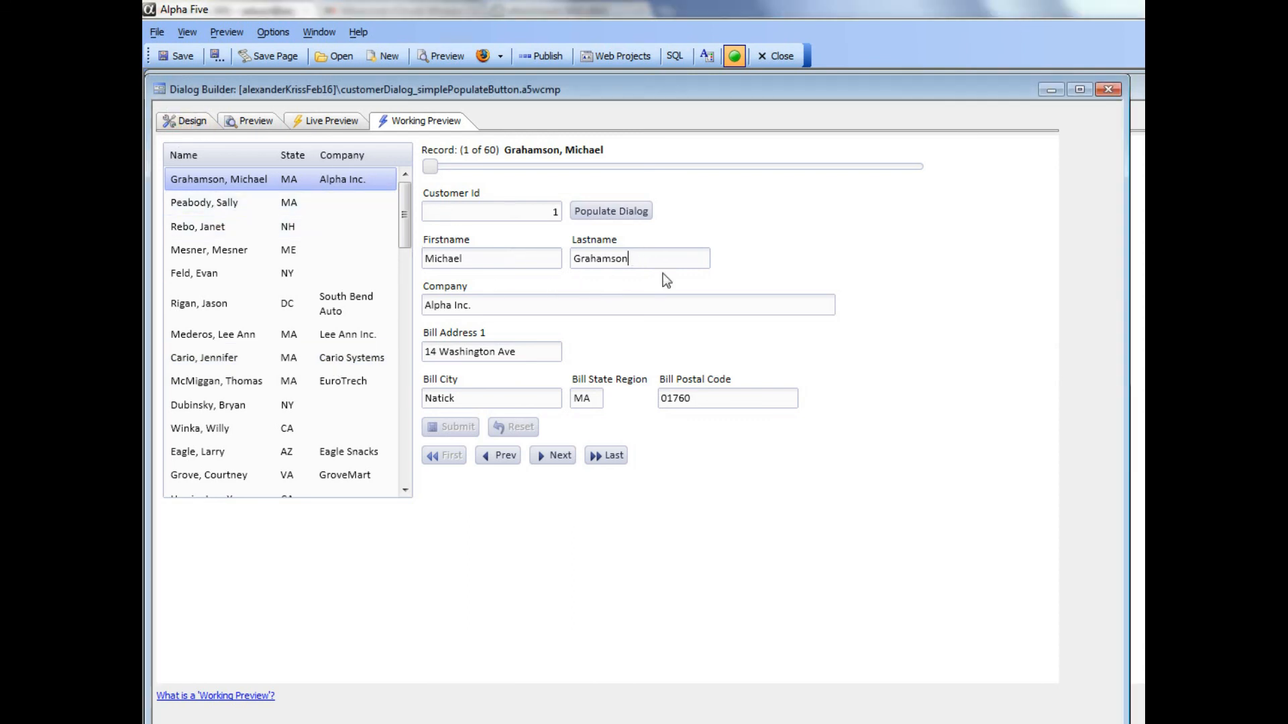
{"action": "key", "text": "BackSpace"}
{"action": "key", "text": "BackSpace"}
{"action": "key", "text": "BackSpace"}
{"action": "left_click", "coordinate": [444, 429]}
{"action": "left_click", "coordinate": [196, 205]}
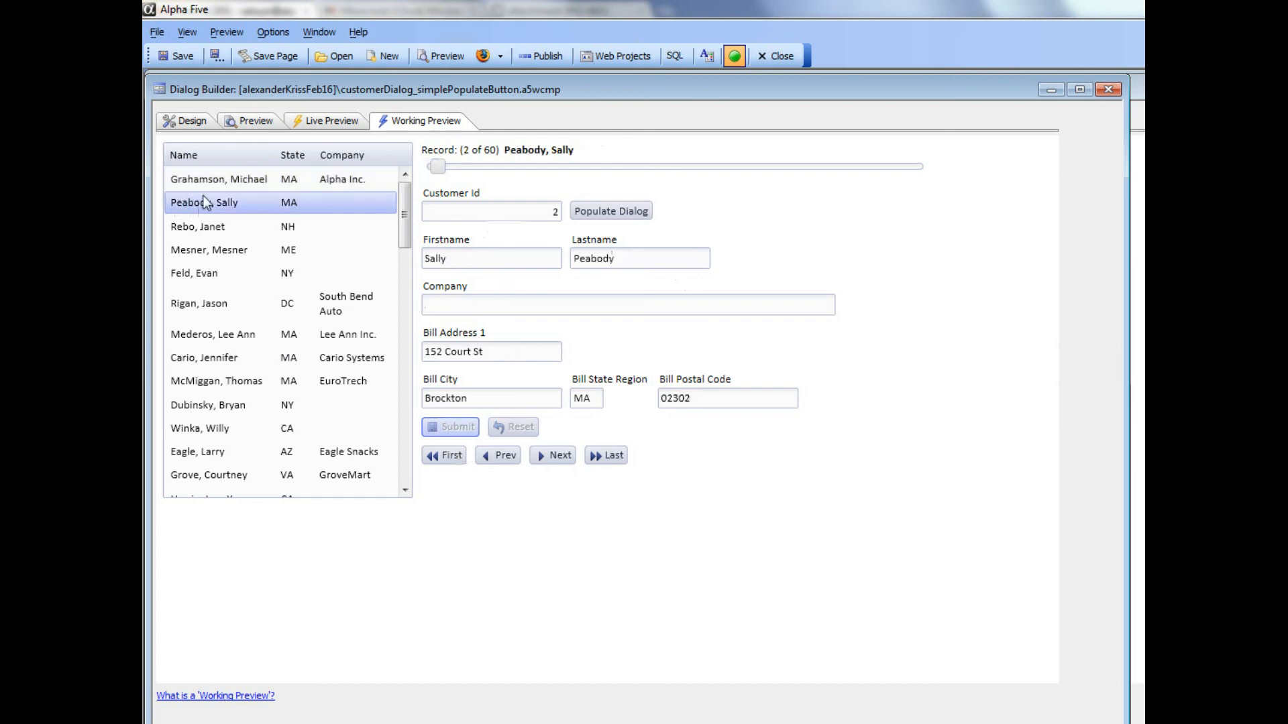
{"action": "left_click", "coordinate": [203, 179]}
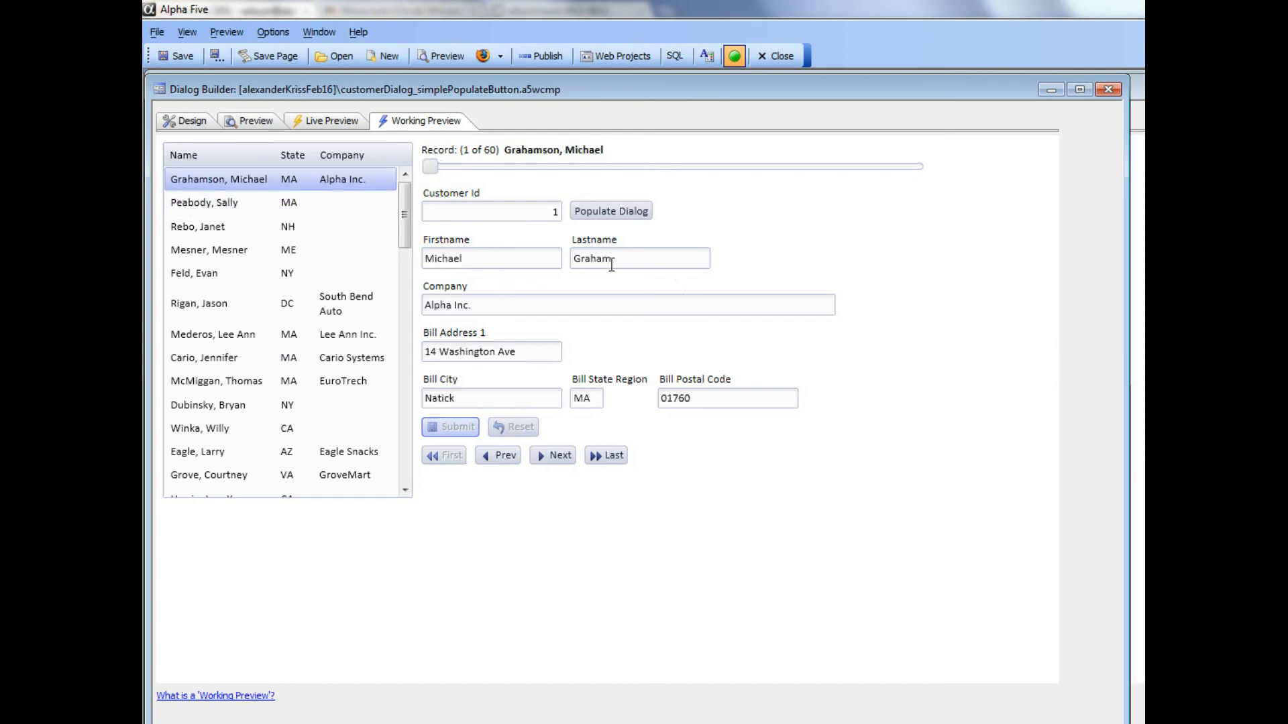